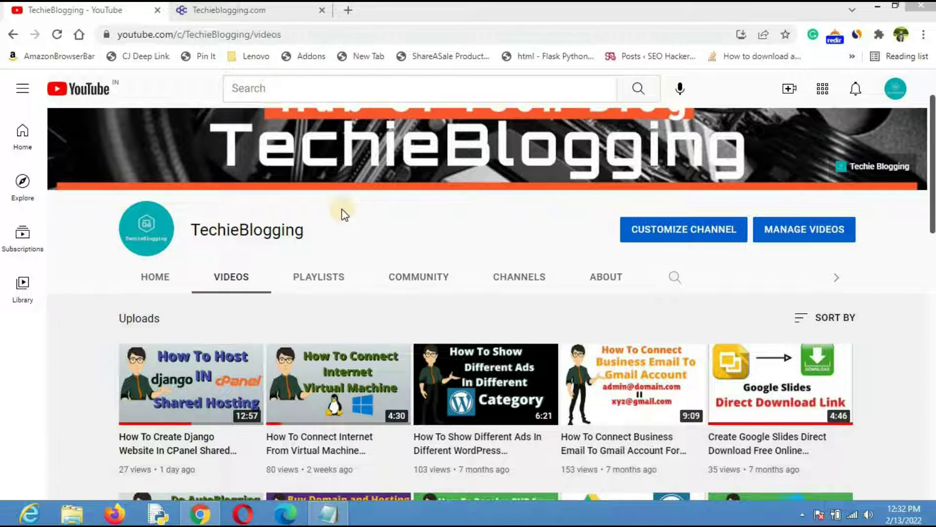
Reload ChemiCloud's Shared Hosting - Starter page for techieblogging.com to check usage and status.
{"action": "left_click", "coordinate": [230, 10]}
{"action": "scroll", "coordinate": [401, 316], "scroll_direction": "up", "scroll_amount": 5}
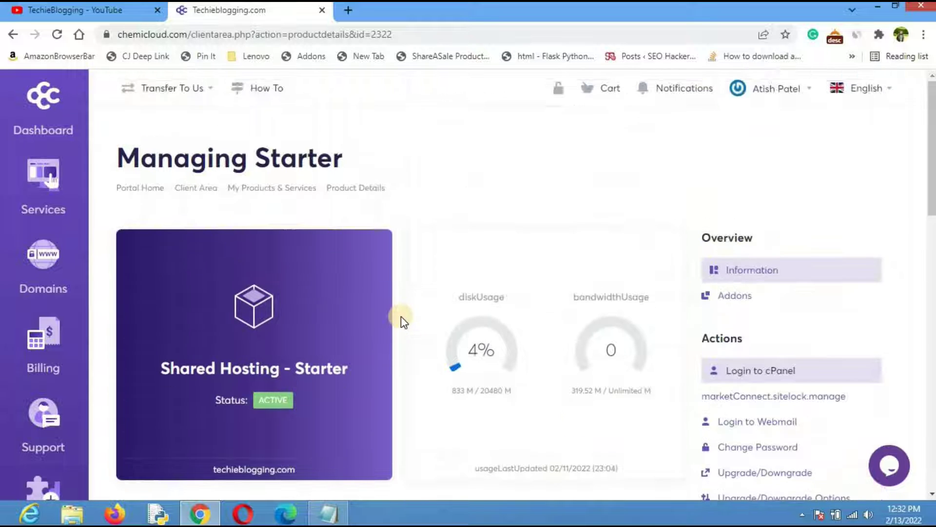
{"action": "left_click", "coordinate": [57, 35]}
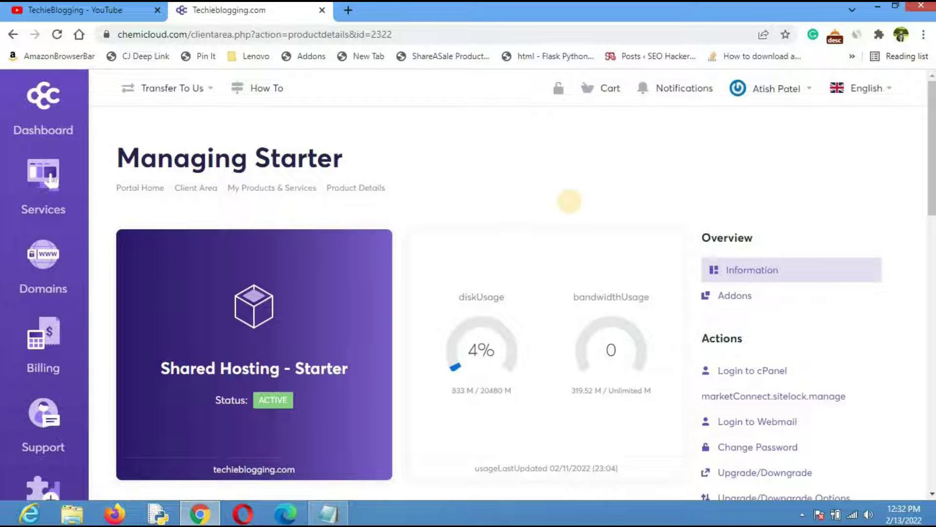
{"action": "scroll", "coordinate": [596, 203], "scroll_direction": "down", "scroll_amount": 3}
Log in to techieblogging.com's cPanel and scroll the dashboard down to the Software section.
{"action": "left_click", "coordinate": [763, 236]}
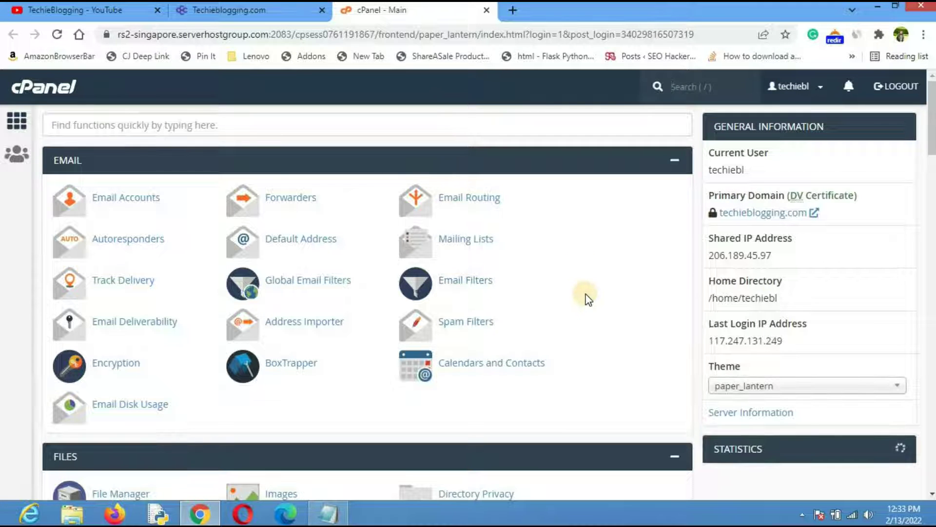
{"action": "scroll", "coordinate": [587, 298], "scroll_direction": "down", "scroll_amount": 14}
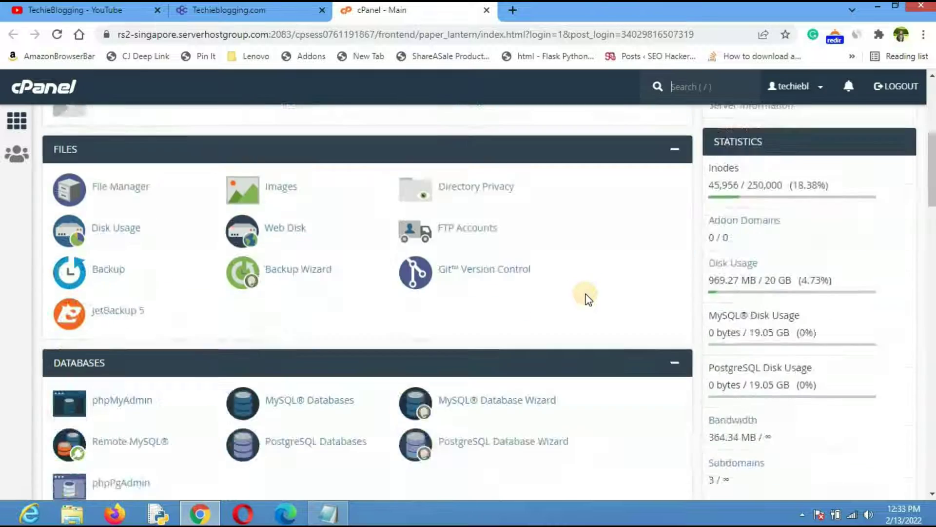
{"action": "scroll", "coordinate": [587, 298], "scroll_direction": "down", "scroll_amount": 12}
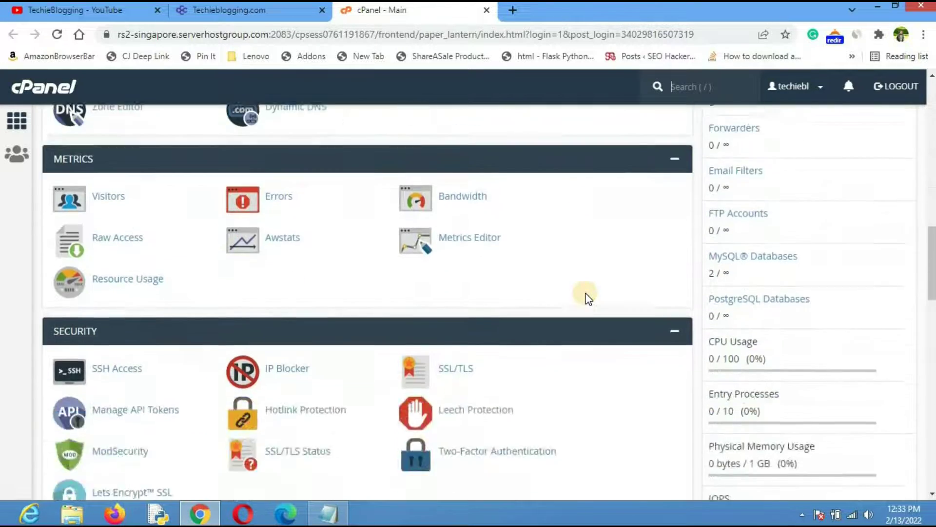
{"action": "scroll", "coordinate": [586, 293], "scroll_direction": "down", "scroll_amount": 2}
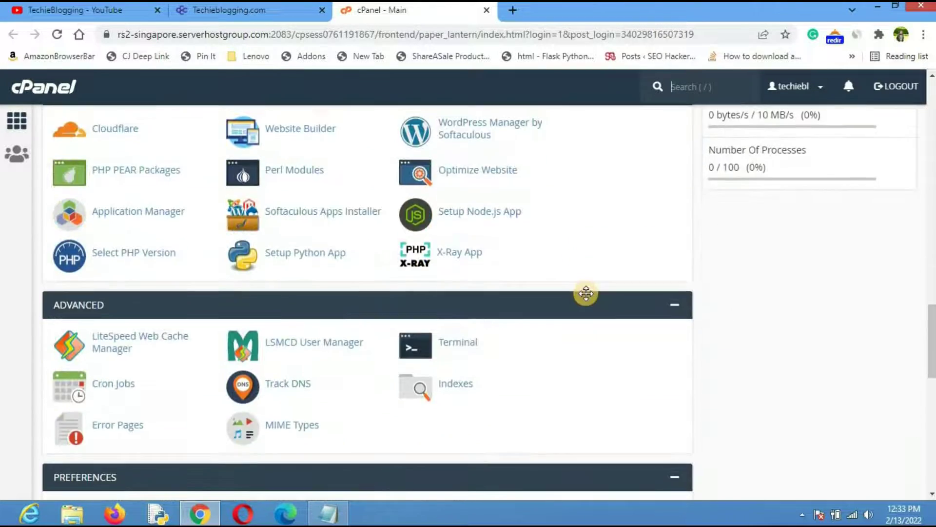
{"action": "scroll", "coordinate": [263, 327], "scroll_direction": "up", "scroll_amount": 2}
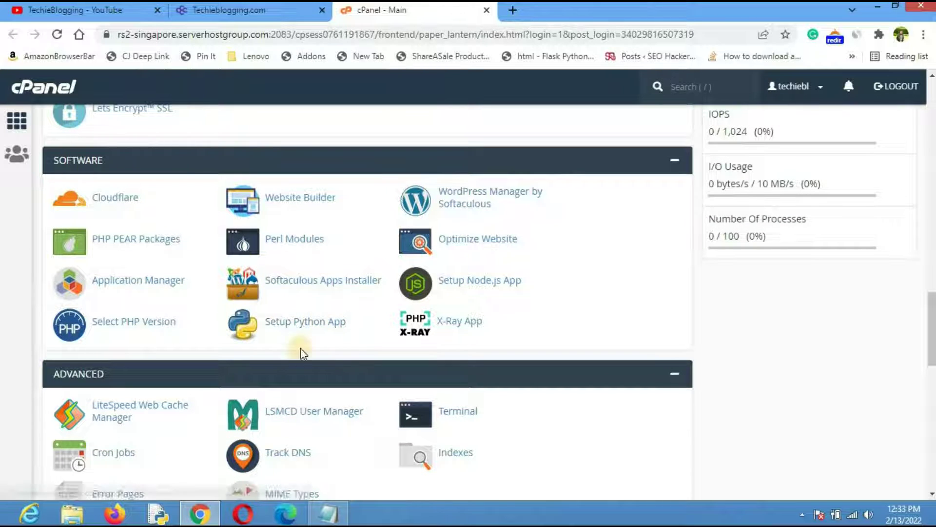
Open Setup Python App to see the djangooncpanel and downloadyoutubevideo apps.
{"action": "left_click", "coordinate": [327, 324]}
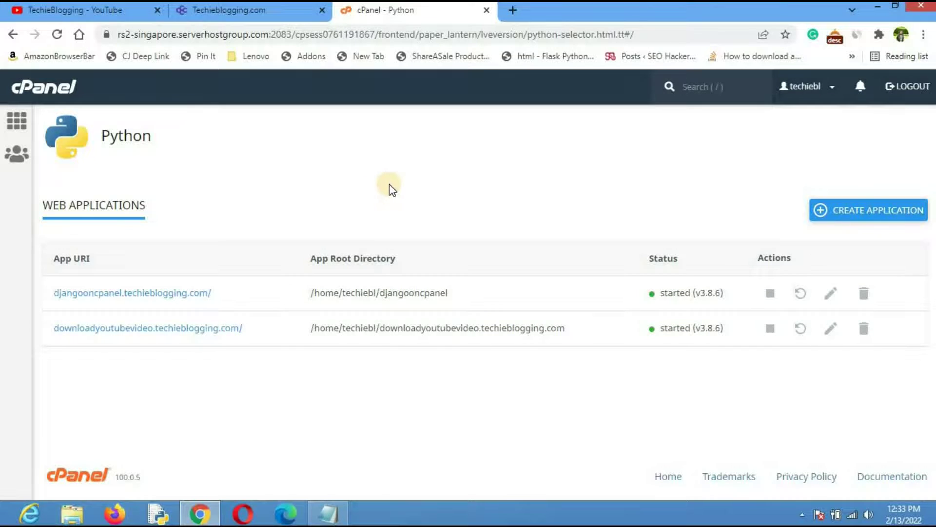
Open the cPanel home in a new tab and scroll to the Databases tools.
{"action": "right_click", "coordinate": [12, 120]}
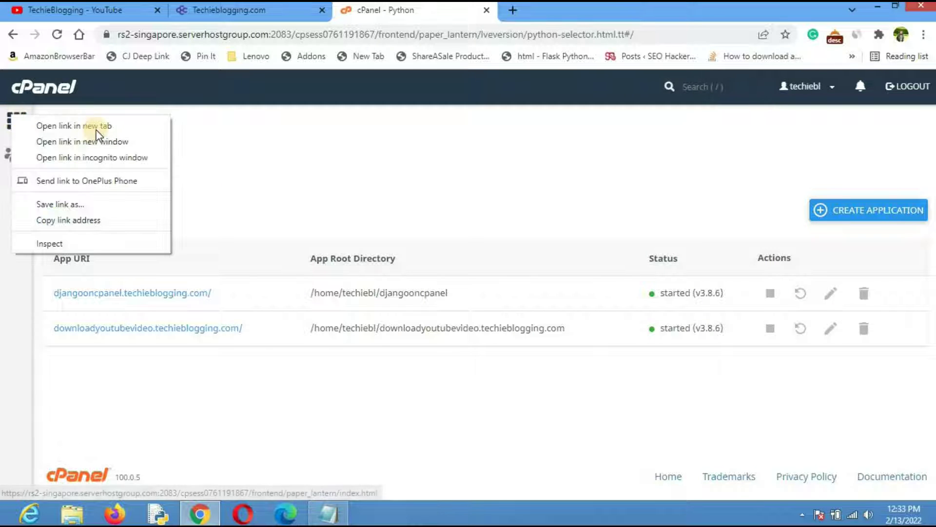
{"action": "left_click", "coordinate": [99, 128]}
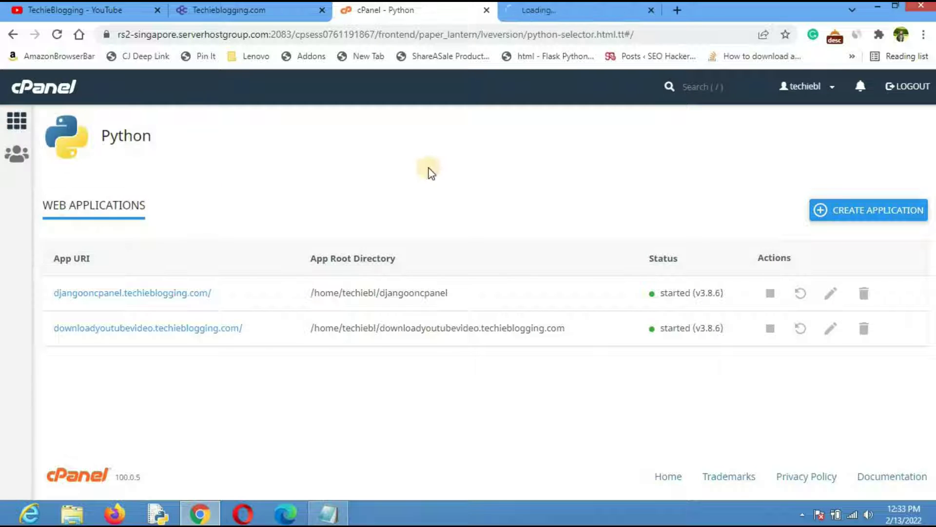
{"action": "left_click", "coordinate": [560, 11]}
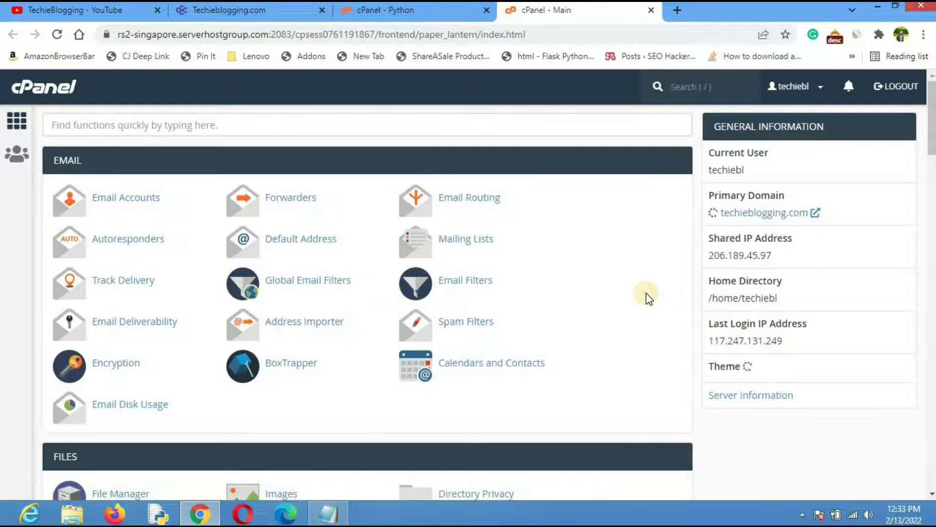
{"action": "scroll", "coordinate": [638, 293], "scroll_direction": "down", "scroll_amount": 8}
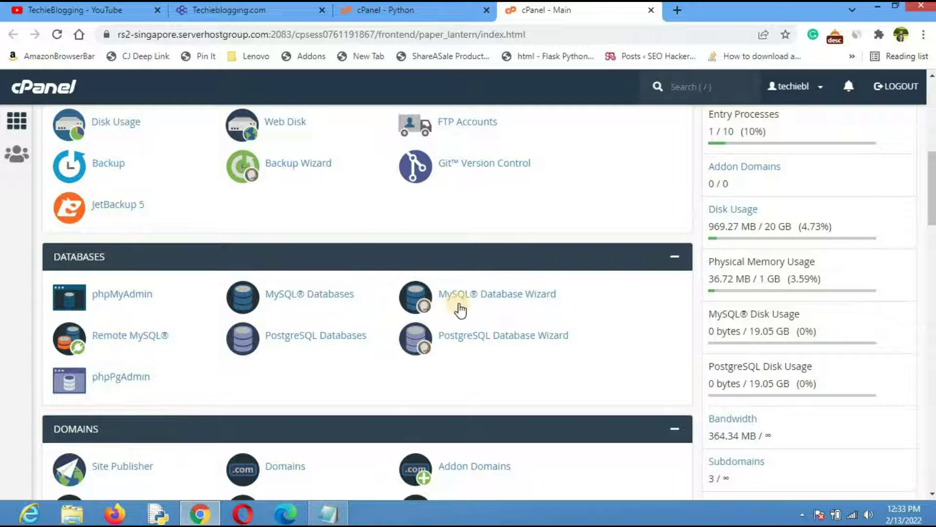
Create the database techiebl_django with the MySQL Database Wizard.
{"action": "left_click", "coordinate": [507, 294]}
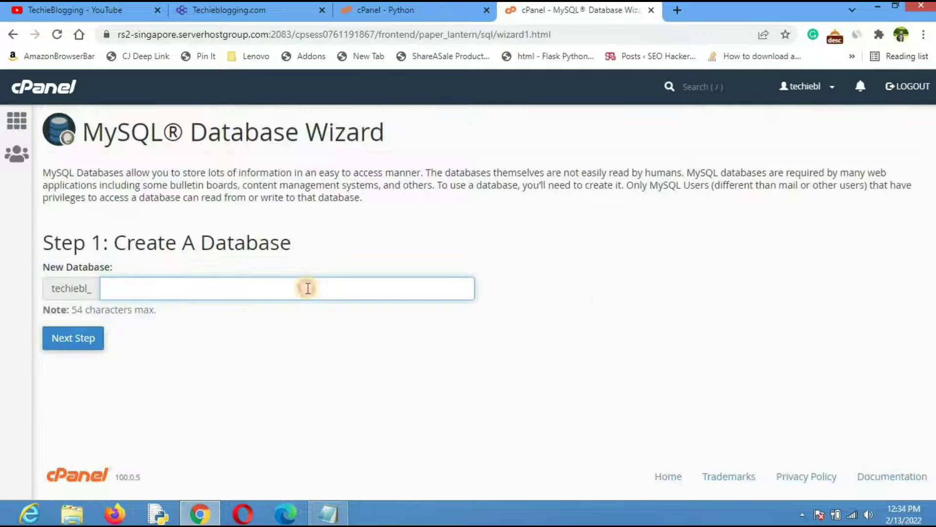
{"action": "left_click", "coordinate": [308, 287]}
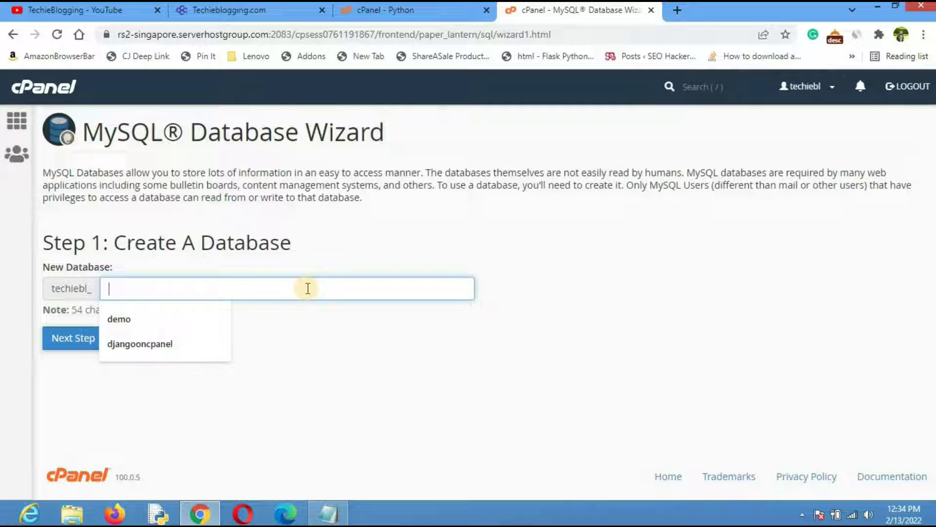
{"action": "type", "text": "django"}
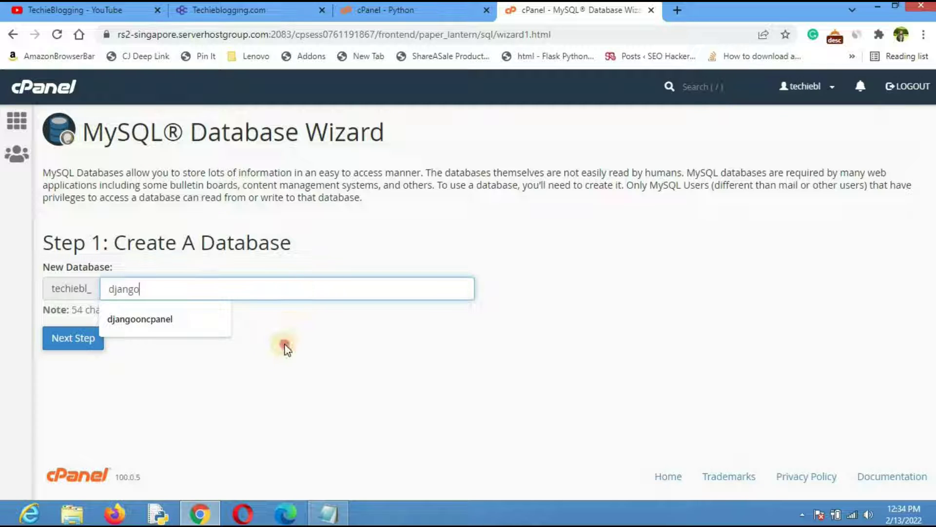
{"action": "left_click", "coordinate": [285, 345]}
{"action": "left_click", "coordinate": [77, 341]}
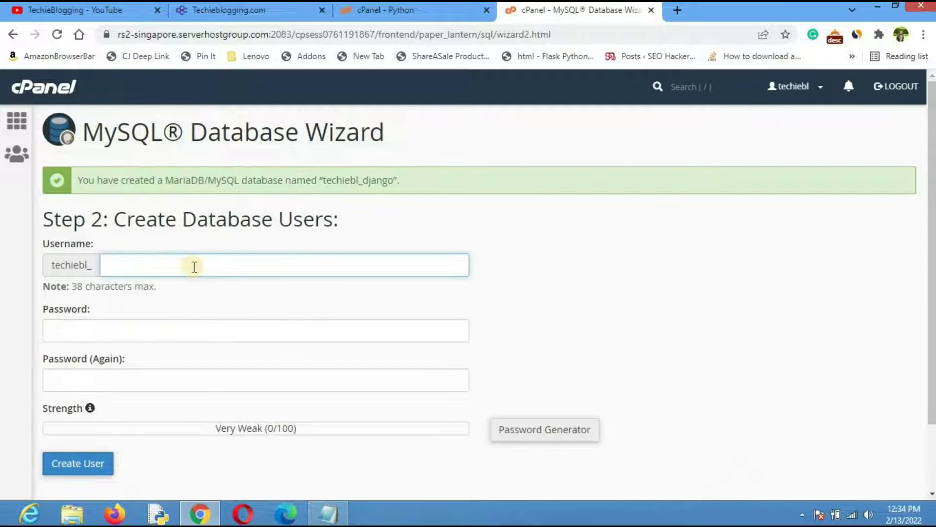
Enter username django and a strong password for the new database user.
{"action": "left_click", "coordinate": [194, 266]}
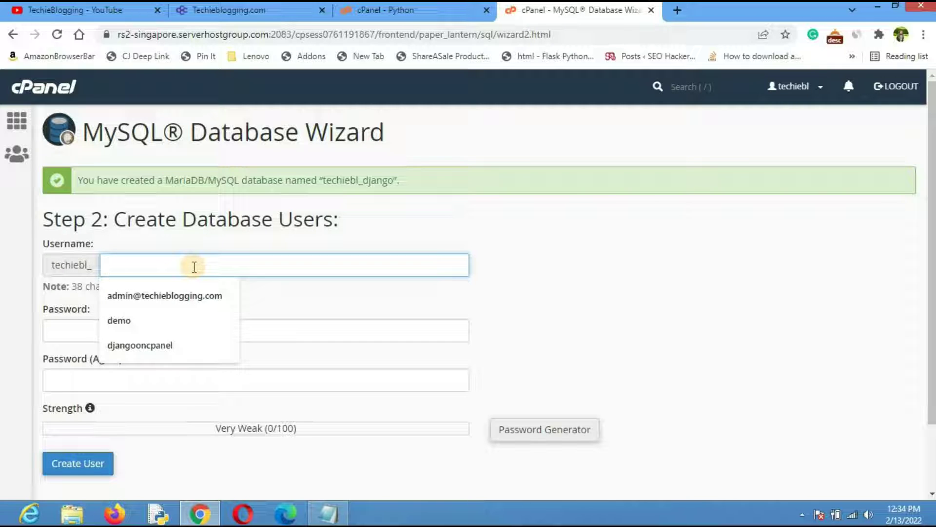
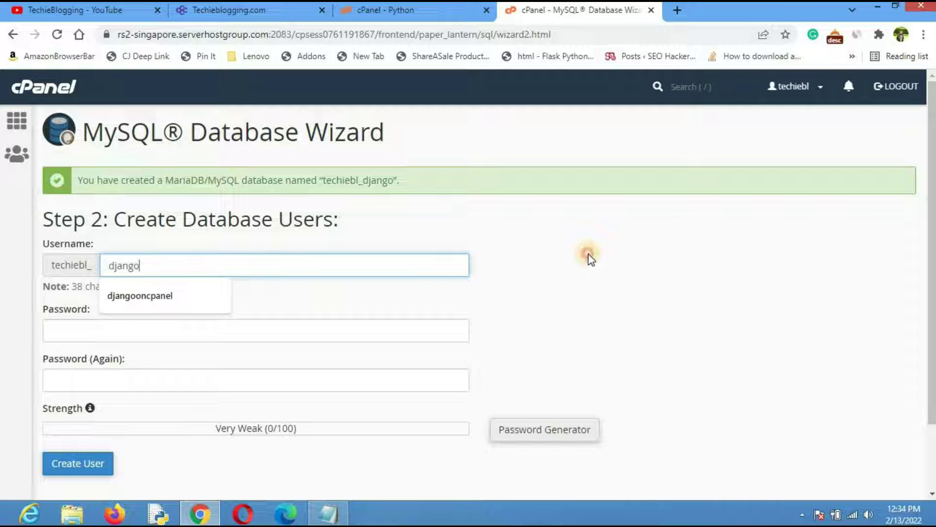
{"action": "left_click", "coordinate": [589, 257]}
{"action": "left_click", "coordinate": [269, 332]}
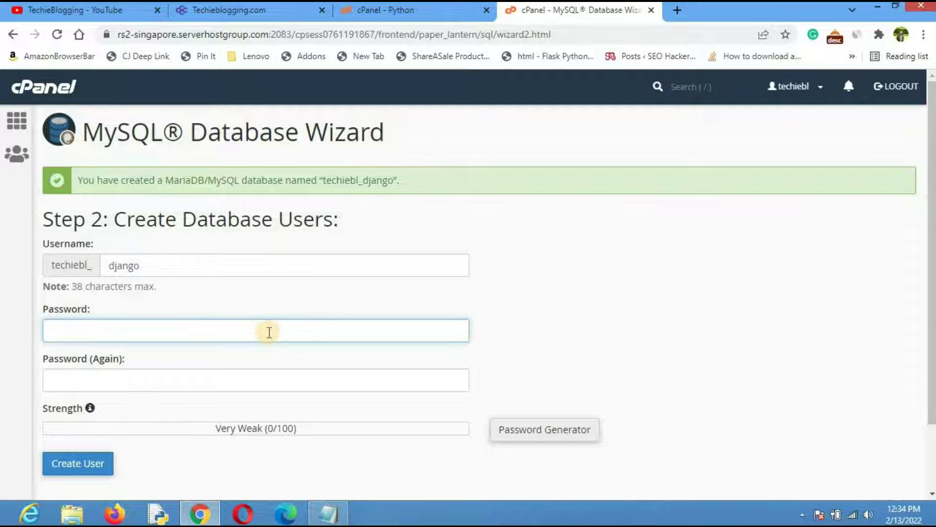
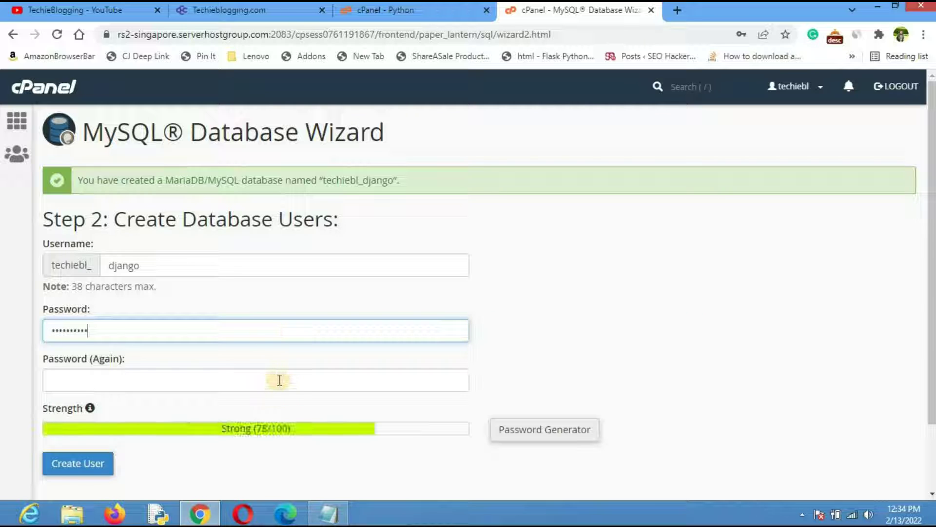
{"action": "left_click", "coordinate": [278, 379]}
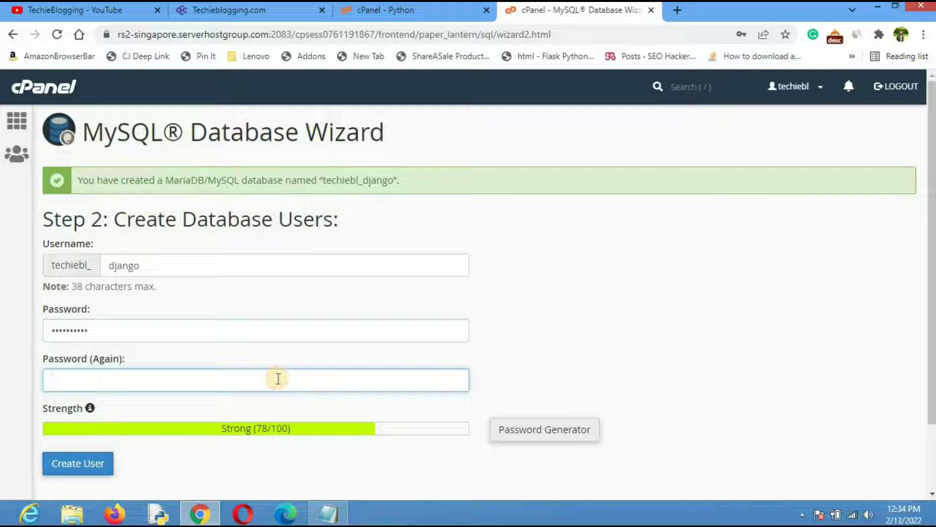
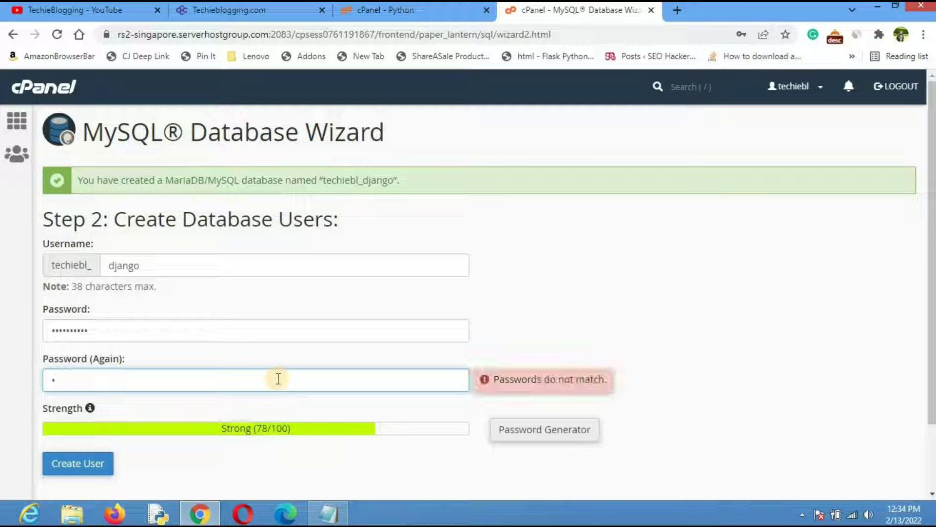
Confirm the password, create user techiebl_django and grant it ALL PRIVILEGES on techiebl_django.
{"action": "left_click", "coordinate": [77, 462]}
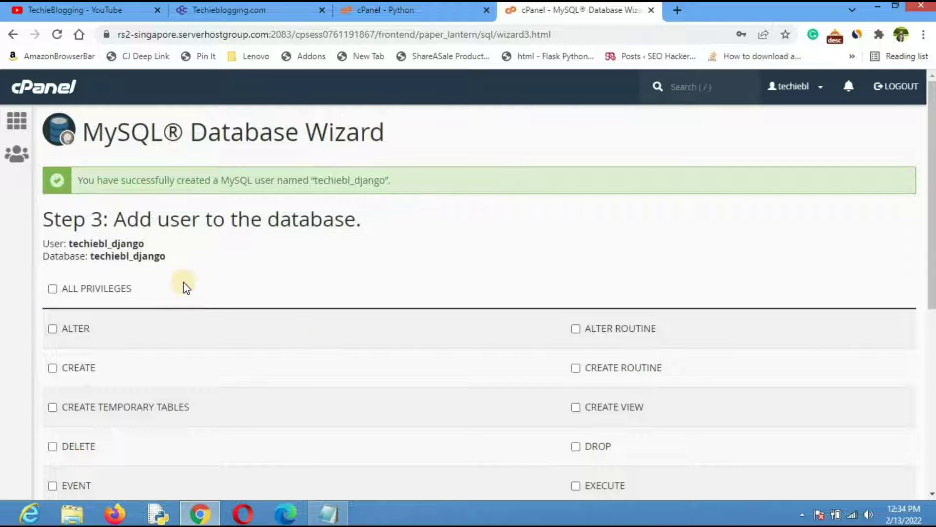
{"action": "left_click", "coordinate": [51, 288]}
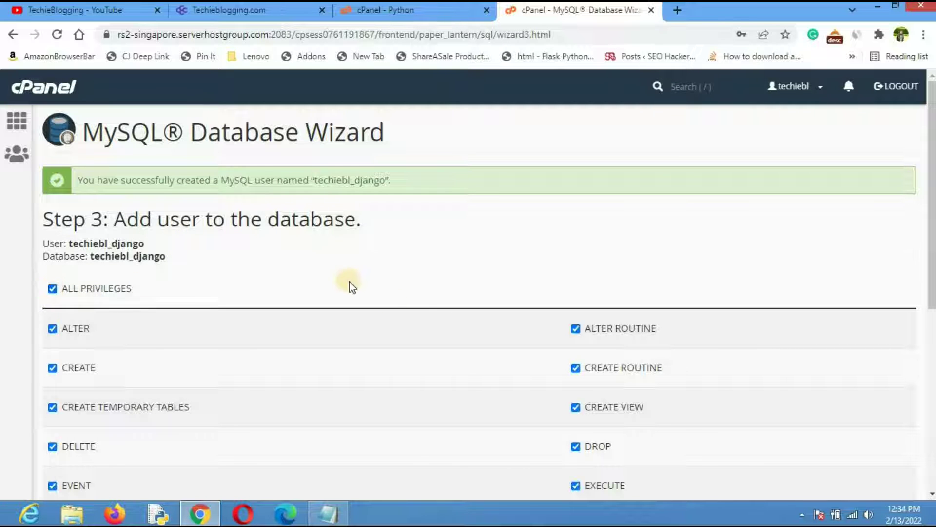
{"action": "scroll", "coordinate": [423, 317], "scroll_direction": "down", "scroll_amount": 3}
{"action": "scroll", "coordinate": [422, 317], "scroll_direction": "down", "scroll_amount": 4}
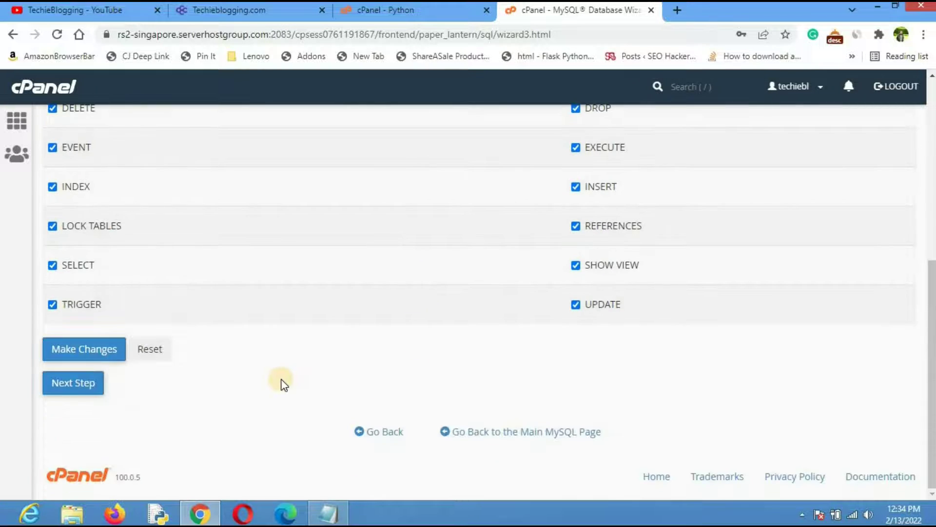
{"action": "scroll", "coordinate": [253, 353], "scroll_direction": "up", "scroll_amount": 4}
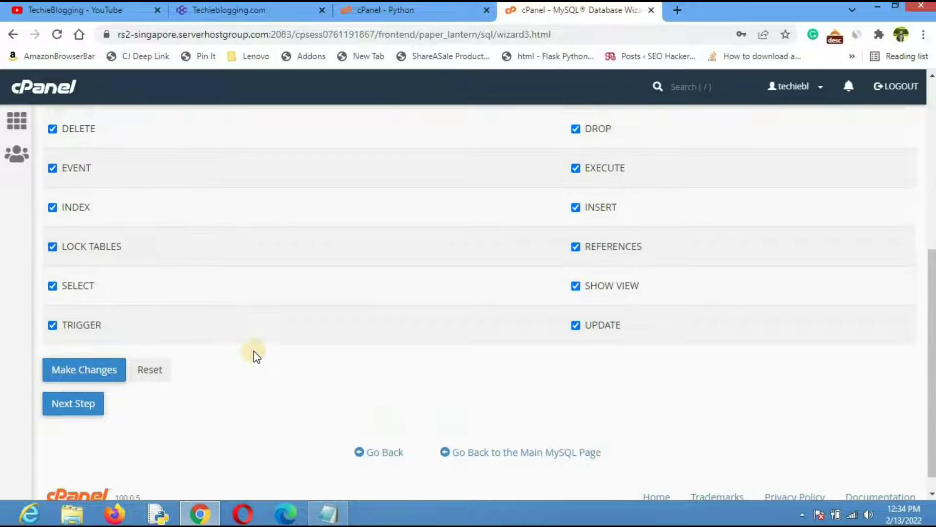
{"action": "scroll", "coordinate": [242, 337], "scroll_direction": "down", "scroll_amount": 4}
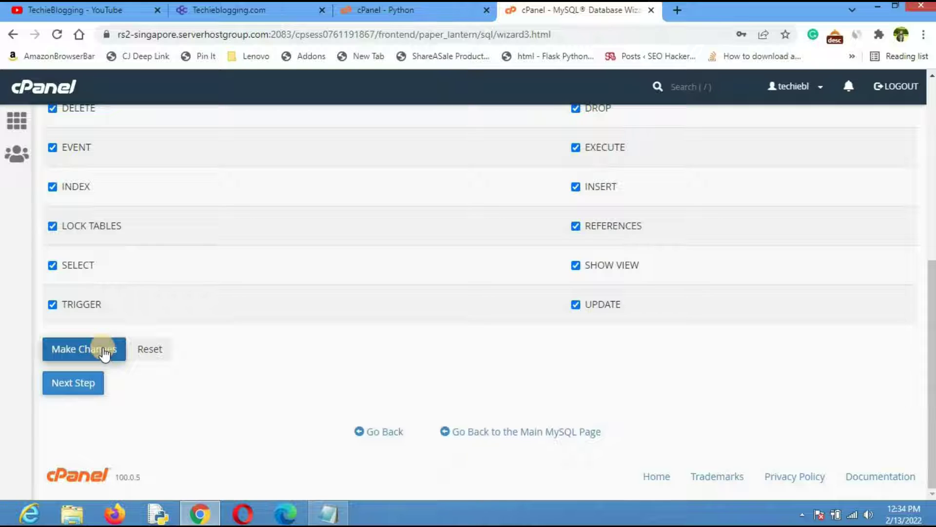
{"action": "left_click", "coordinate": [102, 348]}
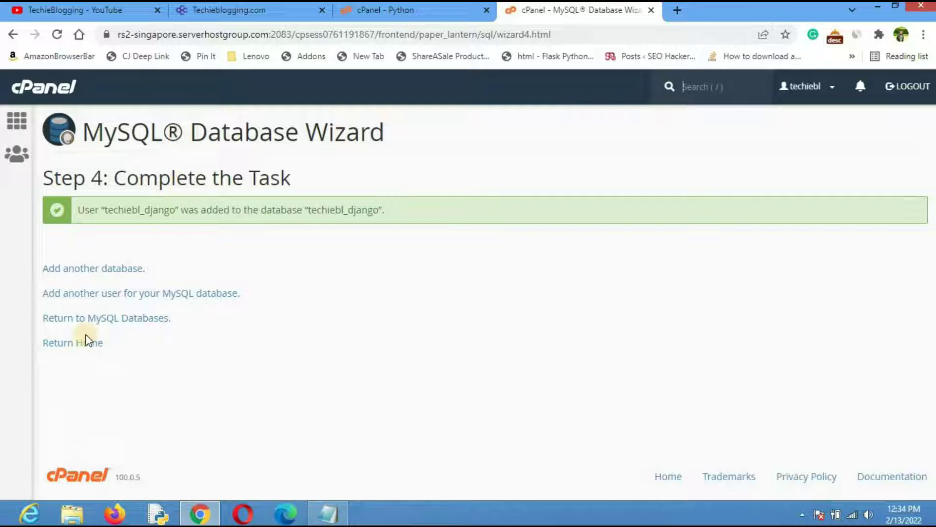
Verify techiebl_django appears under Current Databases with its privileged user techiebl_django.
{"action": "left_click", "coordinate": [131, 319]}
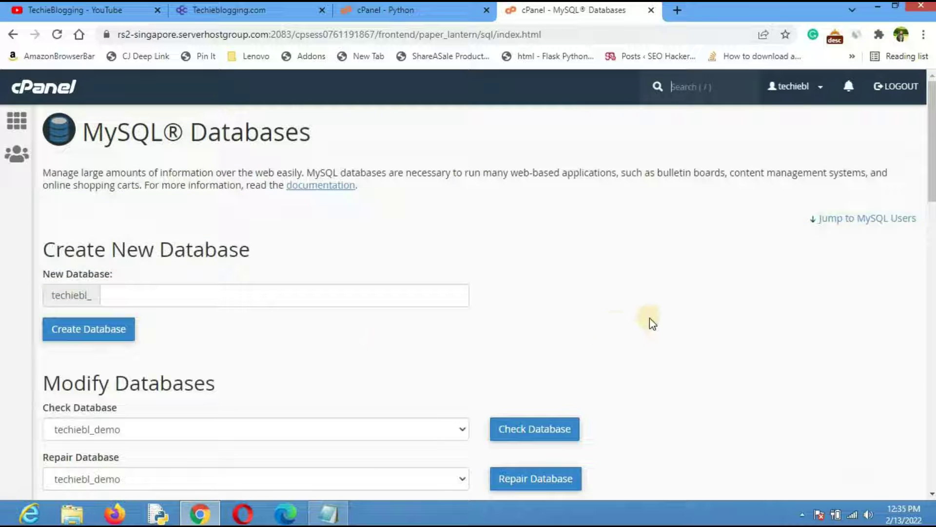
{"action": "scroll", "coordinate": [651, 322], "scroll_direction": "down", "scroll_amount": 4}
{"action": "scroll", "coordinate": [653, 323], "scroll_direction": "down", "scroll_amount": 3}
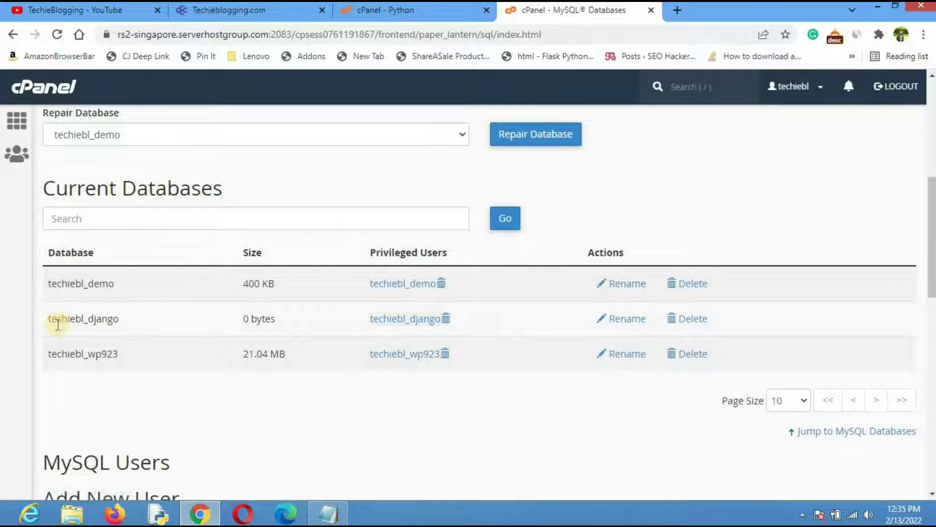
{"action": "scroll", "coordinate": [553, 351], "scroll_direction": "up", "scroll_amount": 8}
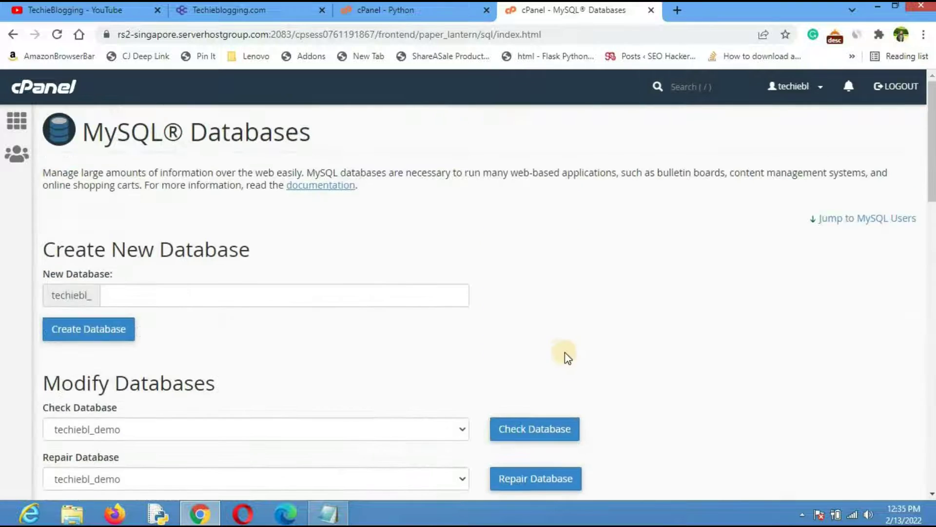
Open djangooncpanel/djangoProject/settings.py in the File Manager code editor.
{"action": "left_click", "coordinate": [14, 122]}
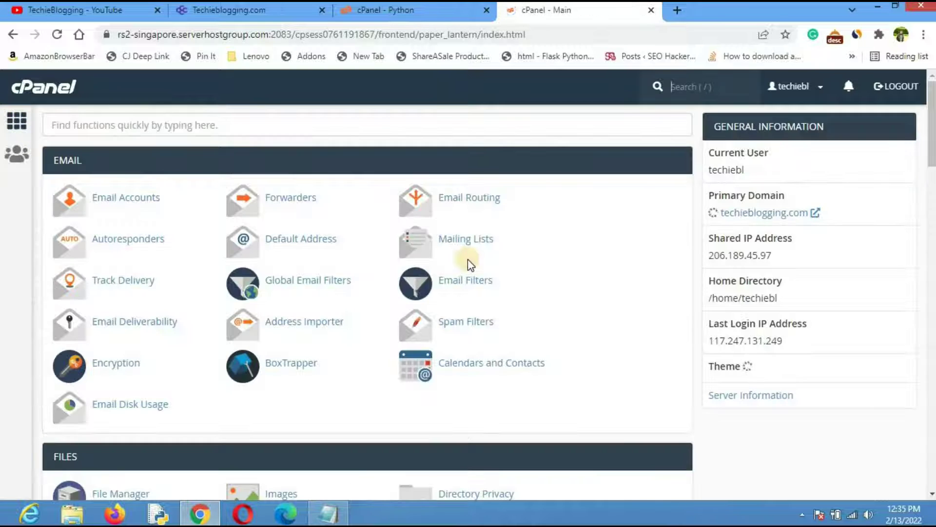
{"action": "scroll", "coordinate": [195, 273], "scroll_direction": "down", "scroll_amount": 4}
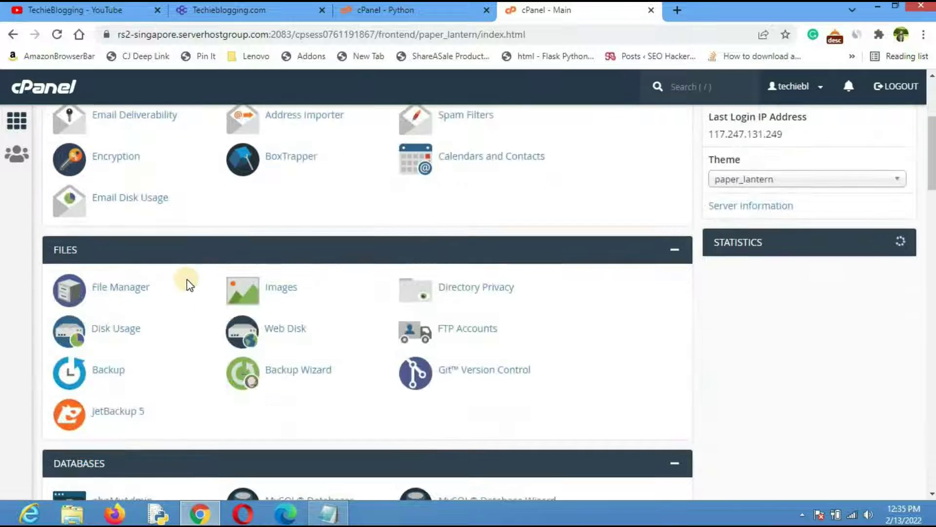
{"action": "left_click", "coordinate": [125, 297]}
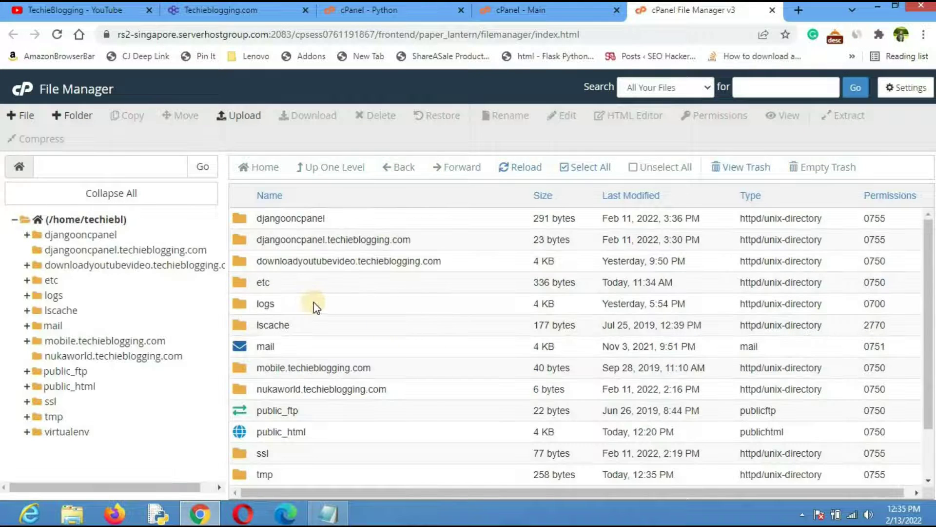
{"action": "double_click", "coordinate": [241, 218]}
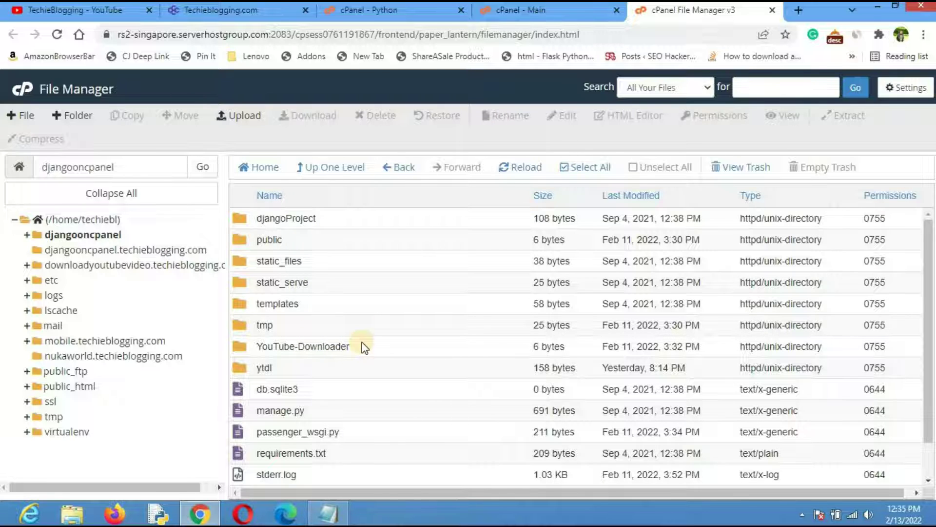
{"action": "double_click", "coordinate": [241, 219]}
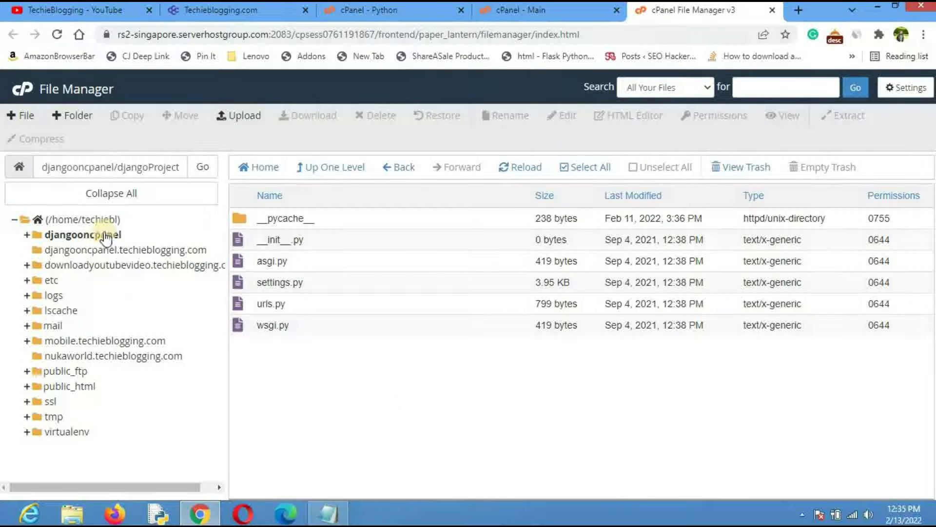
{"action": "left_click", "coordinate": [238, 285]}
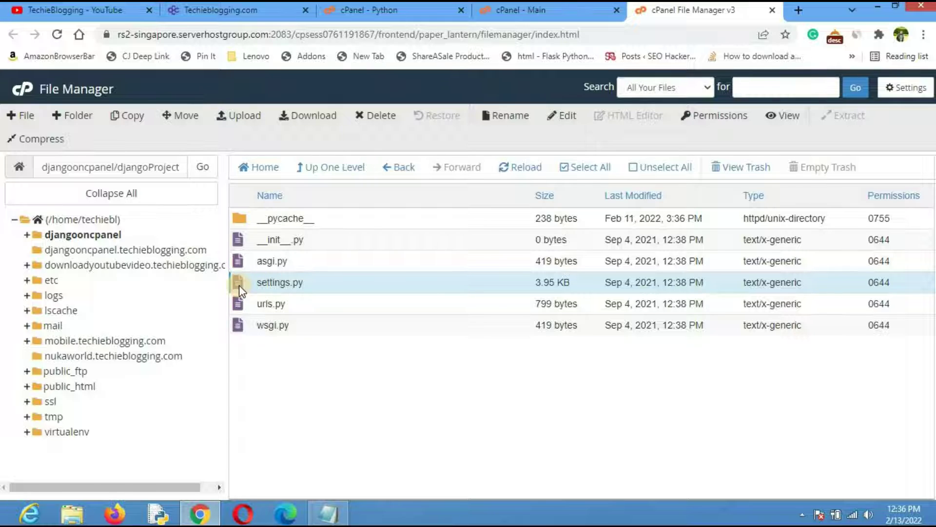
{"action": "left_click", "coordinate": [565, 115]}
Comment out the existing sqlite3 DATABASES block in settings.py.
{"action": "scroll", "coordinate": [298, 349], "scroll_direction": "down", "scroll_amount": 9}
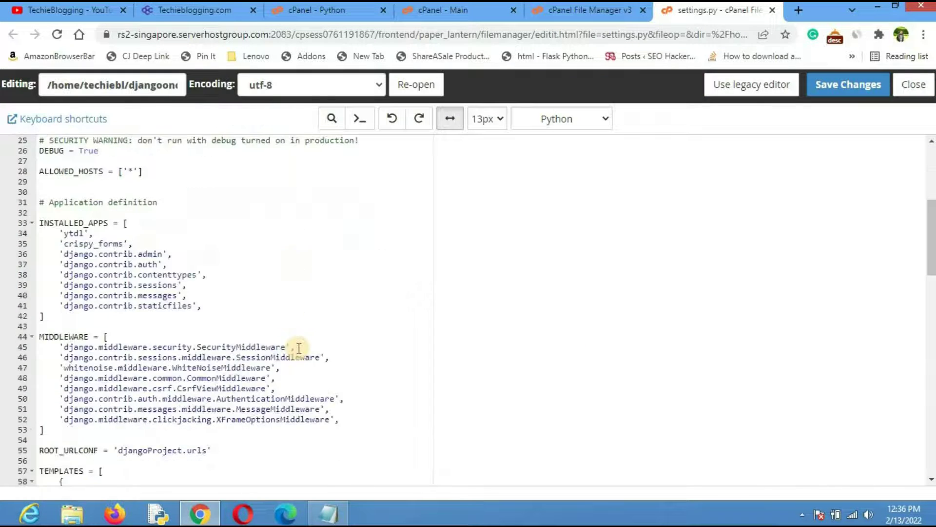
{"action": "scroll", "coordinate": [298, 346], "scroll_direction": "down", "scroll_amount": 4}
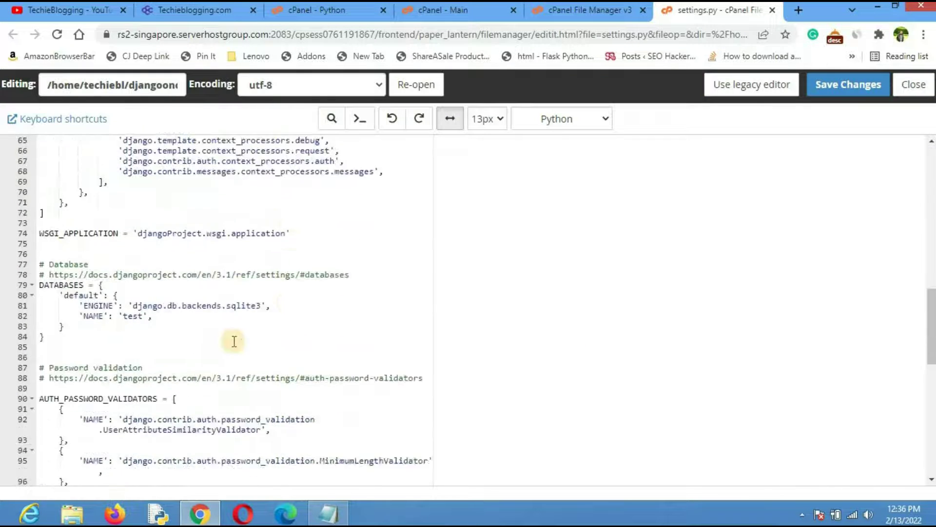
{"action": "left_click_drag", "start_coordinate": [41, 337], "coordinate": [39, 292]}
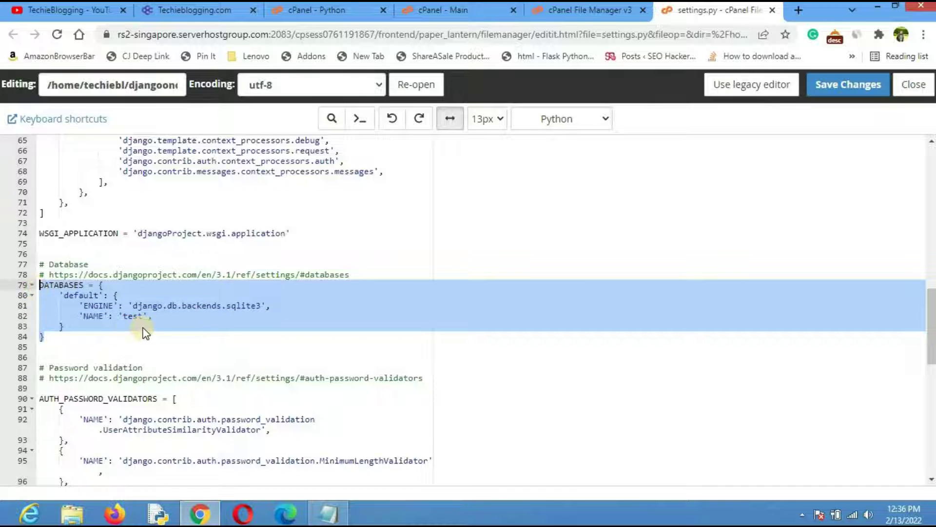
{"action": "left_click", "coordinate": [244, 309]}
{"action": "double_click", "coordinate": [230, 308]}
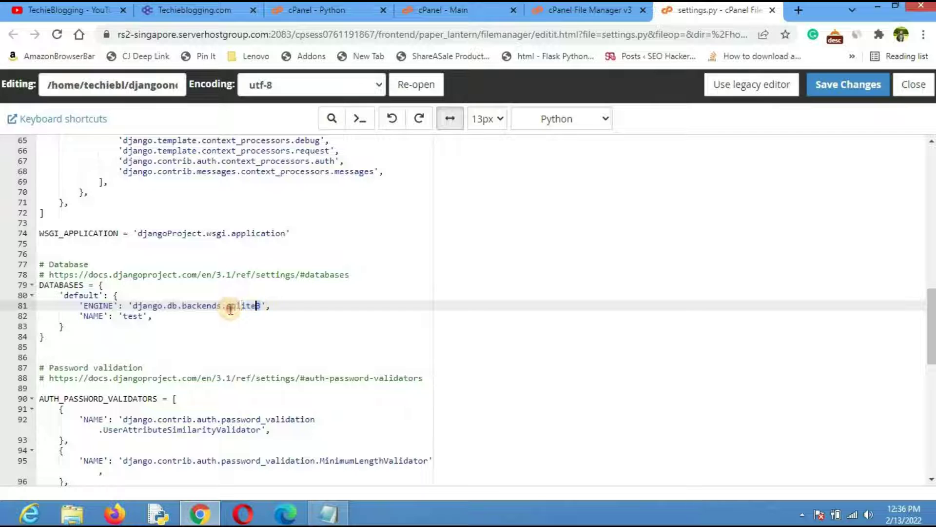
{"action": "left_click", "coordinate": [44, 337]}
{"action": "left_click_drag", "start_coordinate": [30, 311], "coordinate": [32, 289]}
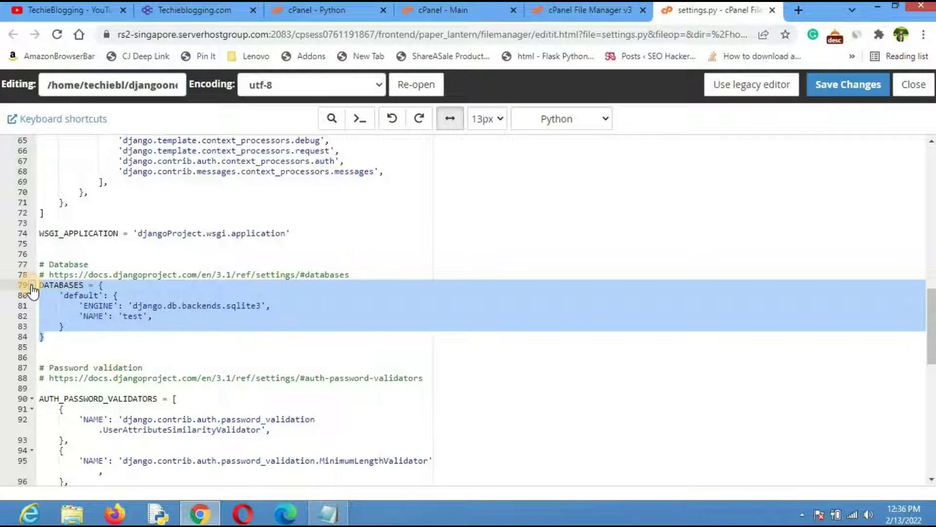
{"action": "key", "text": "ctrl+slash"}
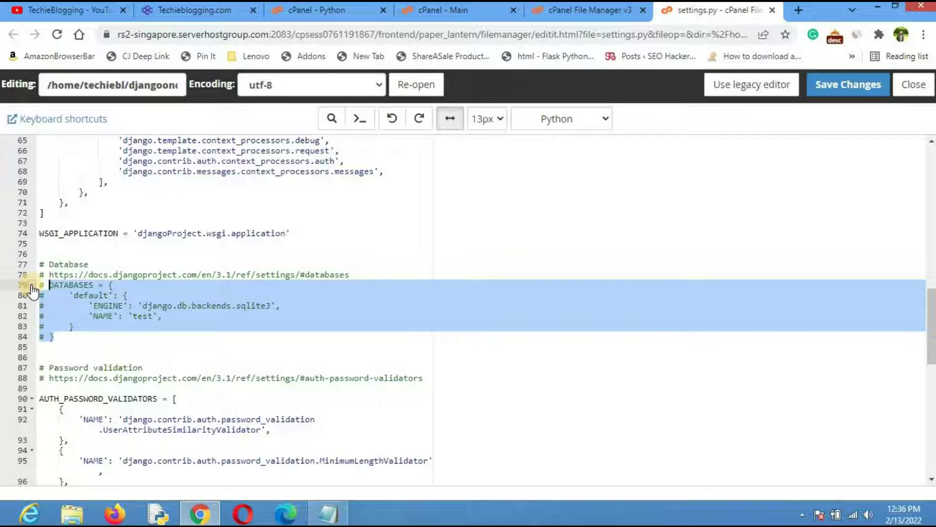
Paste a MySQL DATABASES block with HOST localhost and port 3306 below it.
{"action": "left_click", "coordinate": [203, 343]}
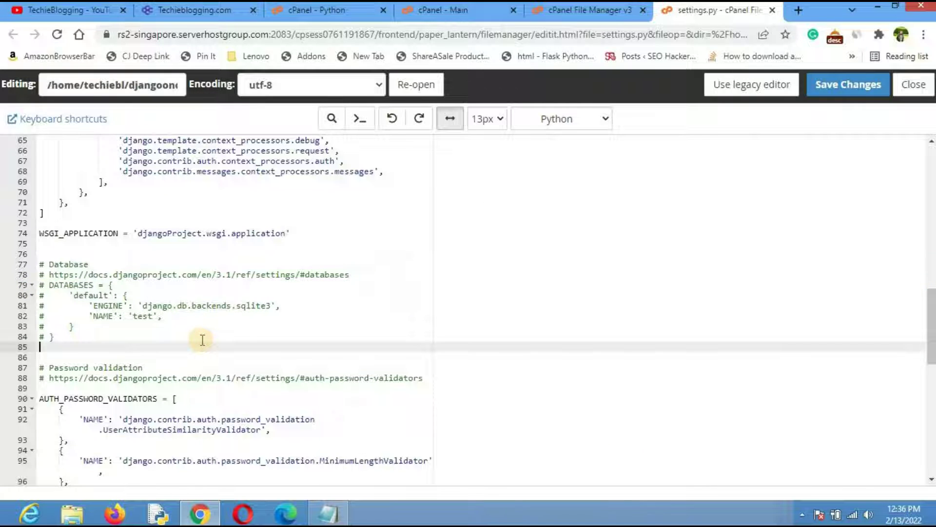
{"action": "key", "text": "Return"}
{"action": "key", "text": "ctrl+v"}
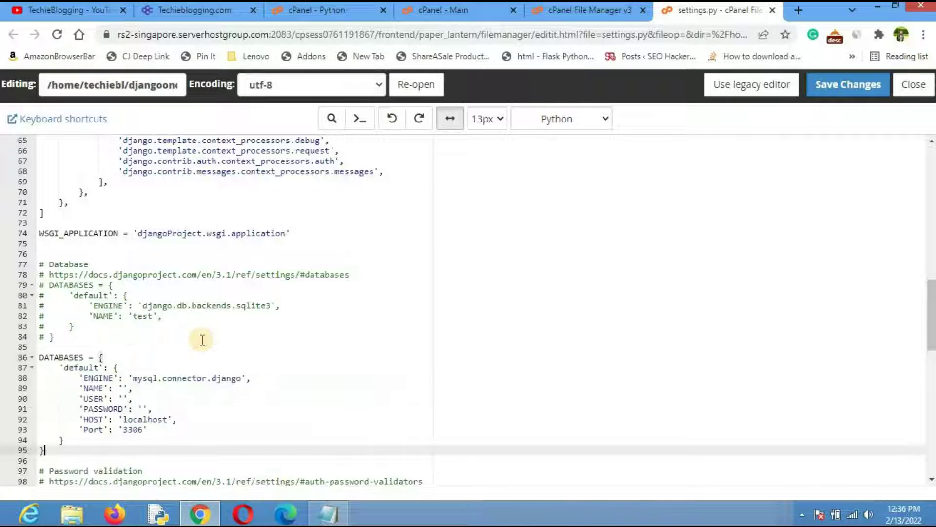
{"action": "scroll", "coordinate": [139, 412], "scroll_direction": "down", "scroll_amount": 1}
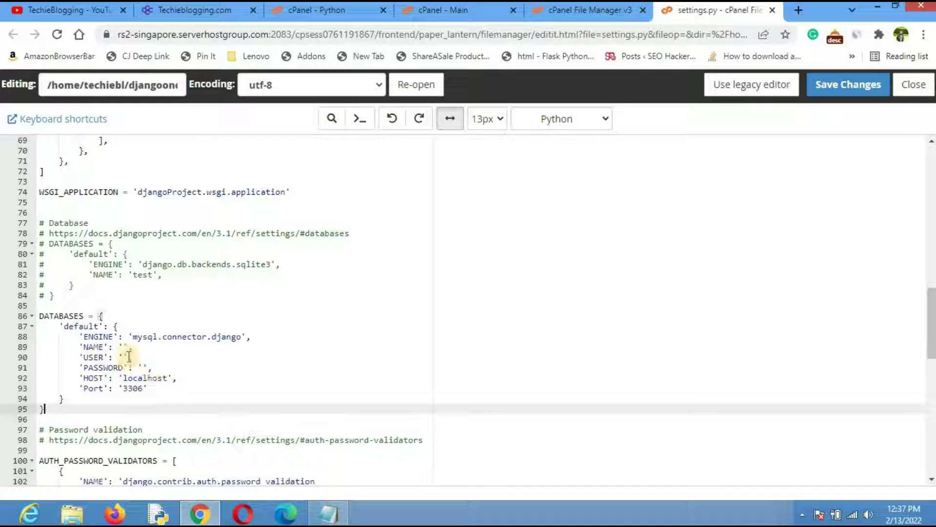
Set the NAME and USER values to techiebl_django in the MySQL settings.
{"action": "left_click", "coordinate": [123, 346]}
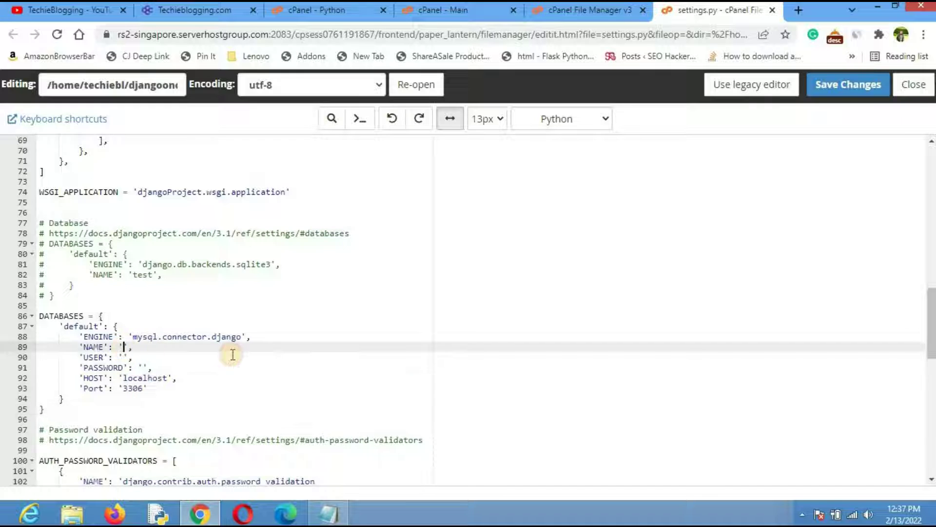
{"action": "type", "text": "techiebl_django"}
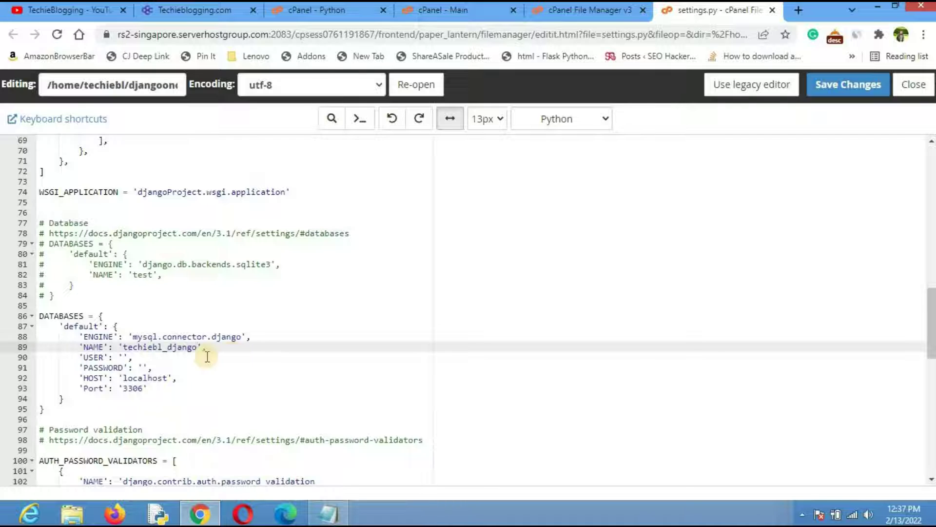
{"action": "left_click_drag", "start_coordinate": [196, 346], "coordinate": [123, 347]}
{"action": "key", "text": "ctrl+c"}
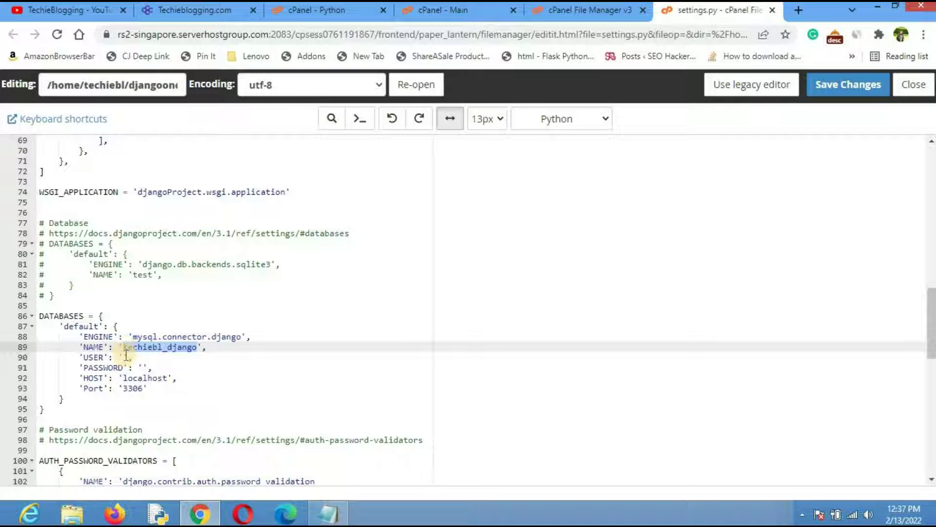
{"action": "left_click", "coordinate": [122, 356]}
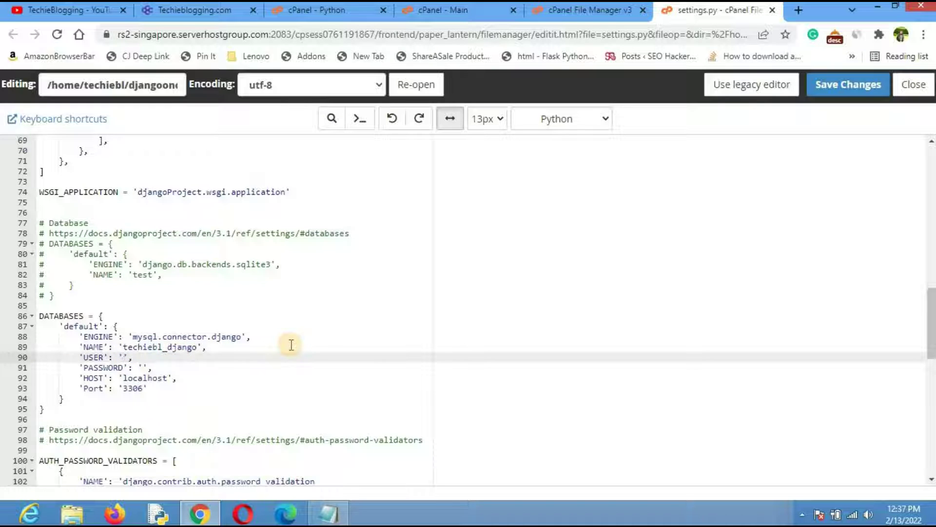
{"action": "key", "text": "ctrl+v"}
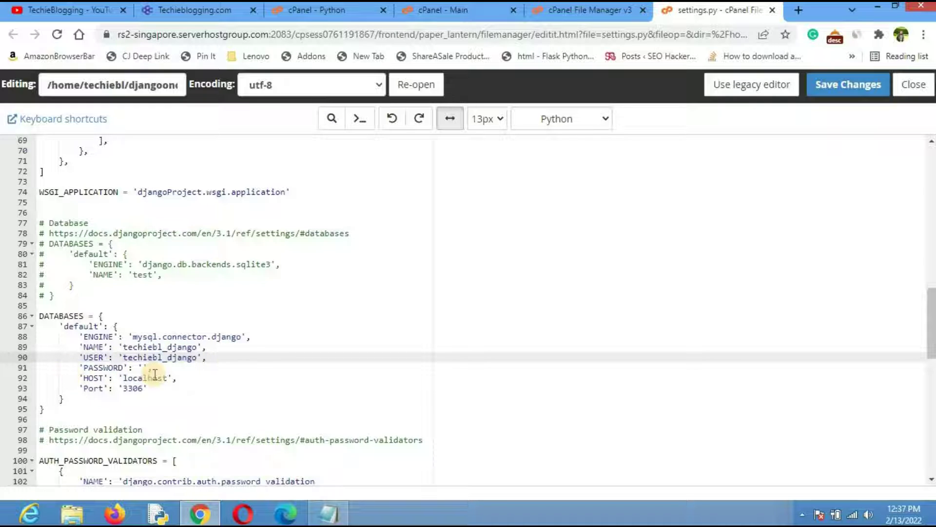
Enter the database password in PASSWORD, then save and close settings.py.
{"action": "left_click", "coordinate": [143, 367]}
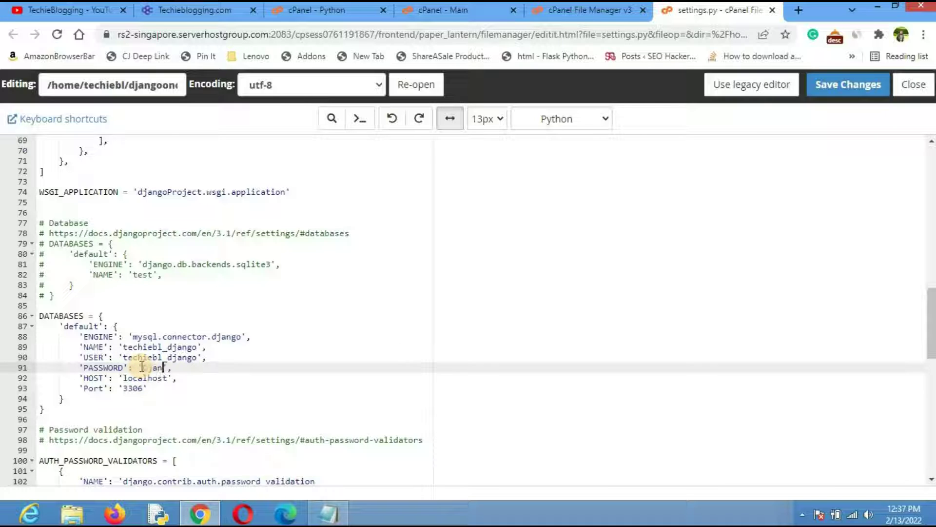
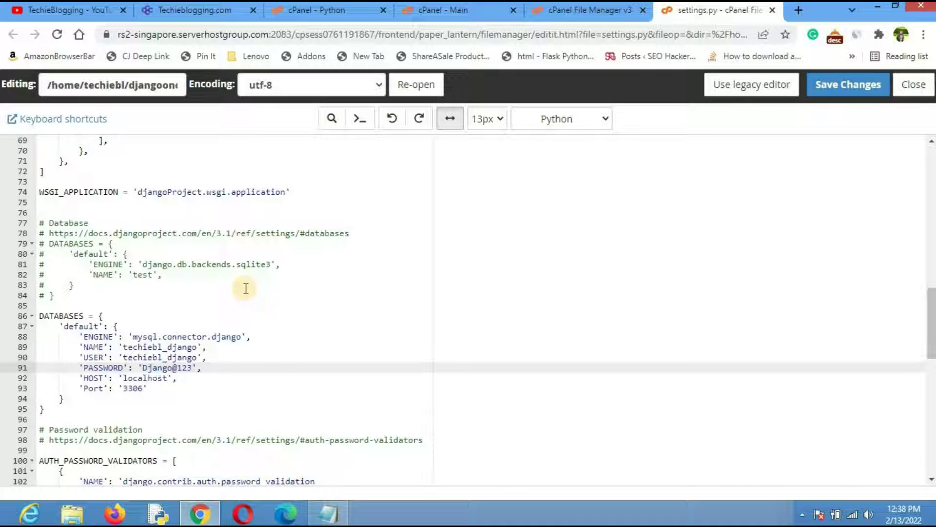
{"action": "key", "text": "Down"}
{"action": "key", "text": "ctrl+shift+Left"}
{"action": "key", "text": "ctrl+shift+Left"}
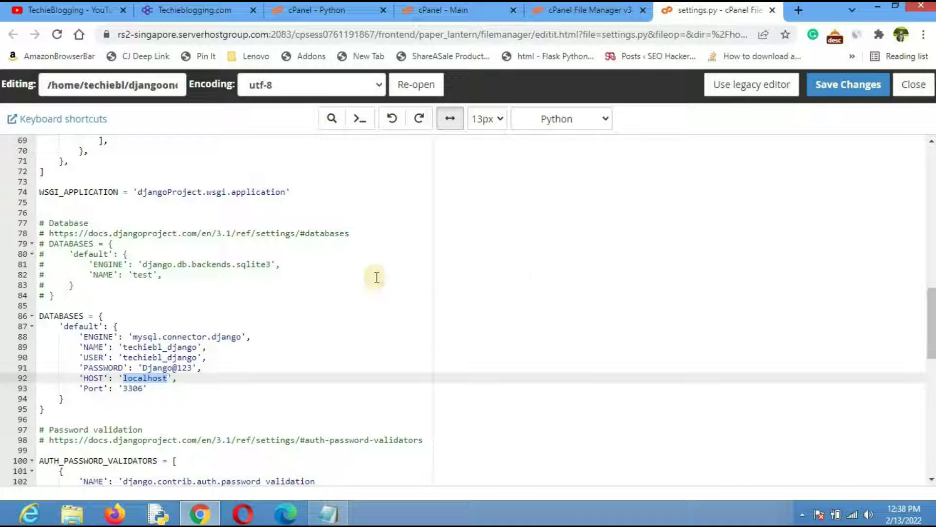
{"action": "left_click", "coordinate": [842, 88]}
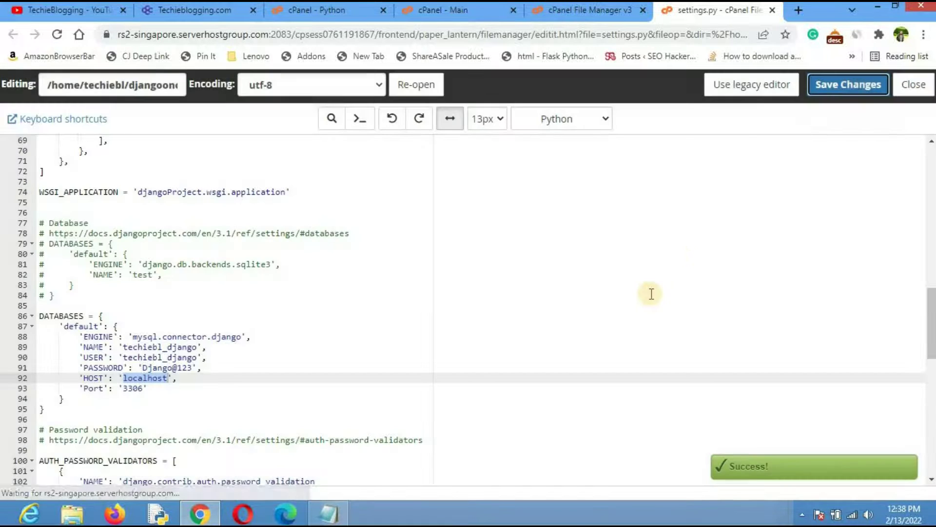
{"action": "left_click", "coordinate": [771, 10]}
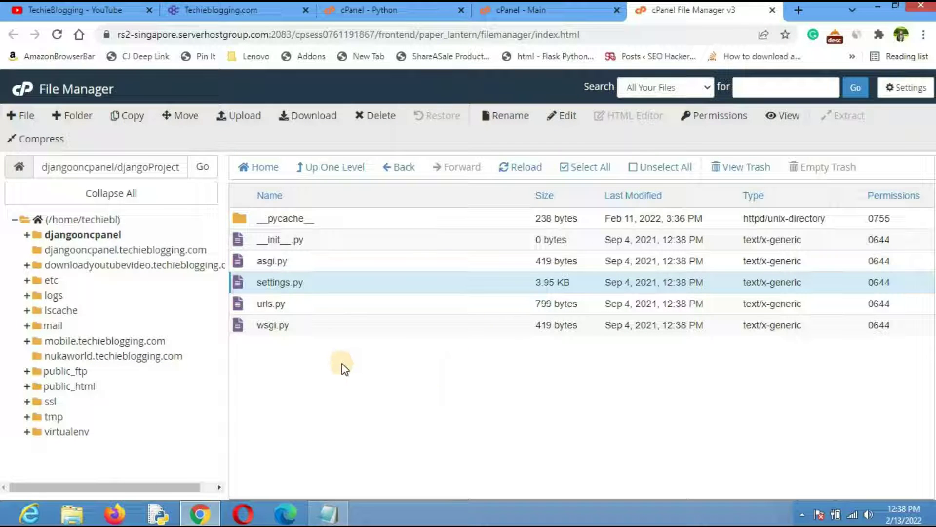
Open djangooncpanel/ytdl and open models.py in the code editor.
{"action": "left_click", "coordinate": [93, 235]}
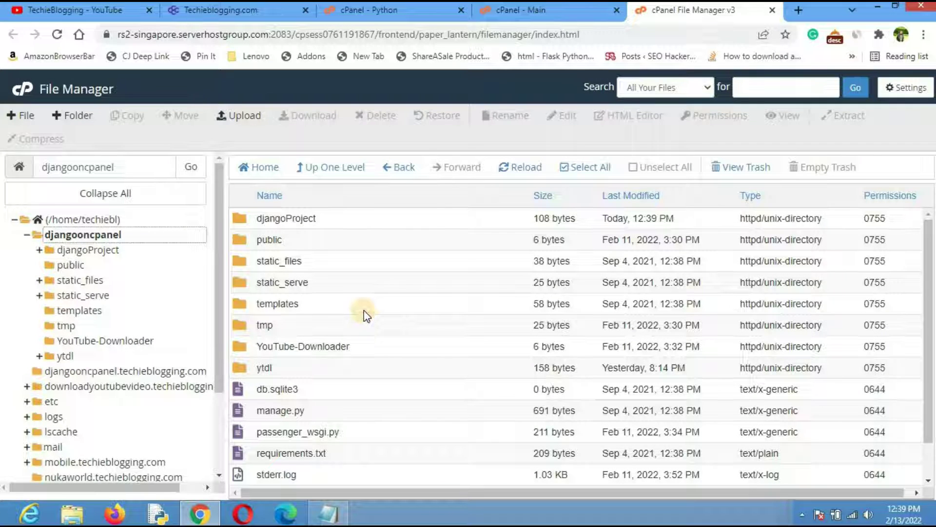
{"action": "double_click", "coordinate": [240, 370]}
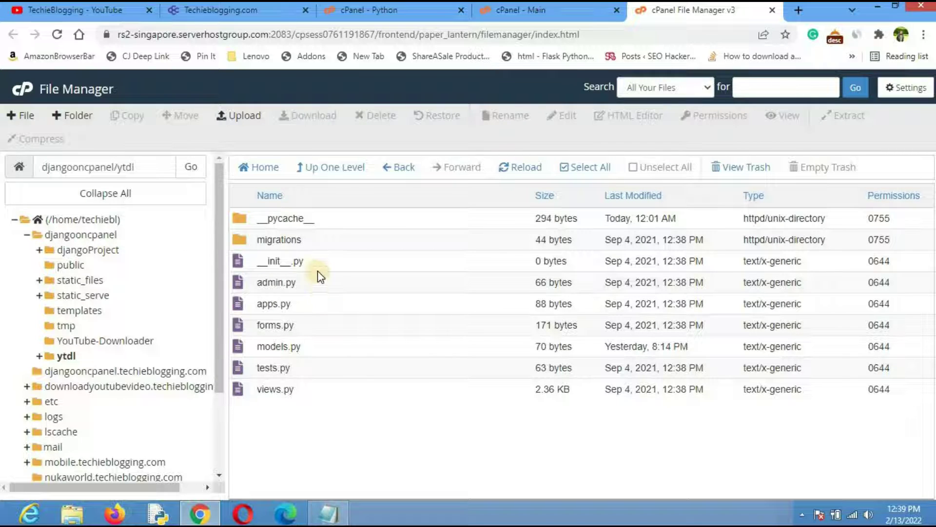
{"action": "left_click", "coordinate": [239, 346]}
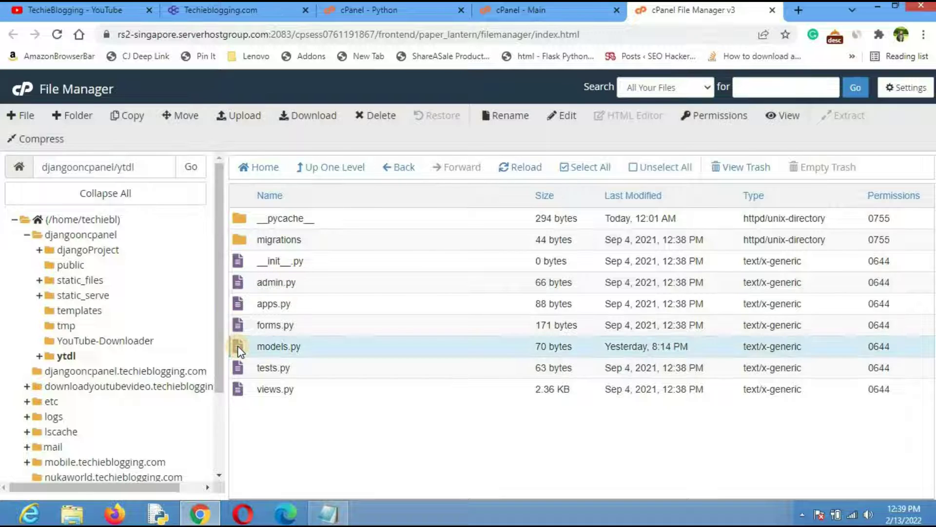
{"action": "left_click", "coordinate": [568, 116]}
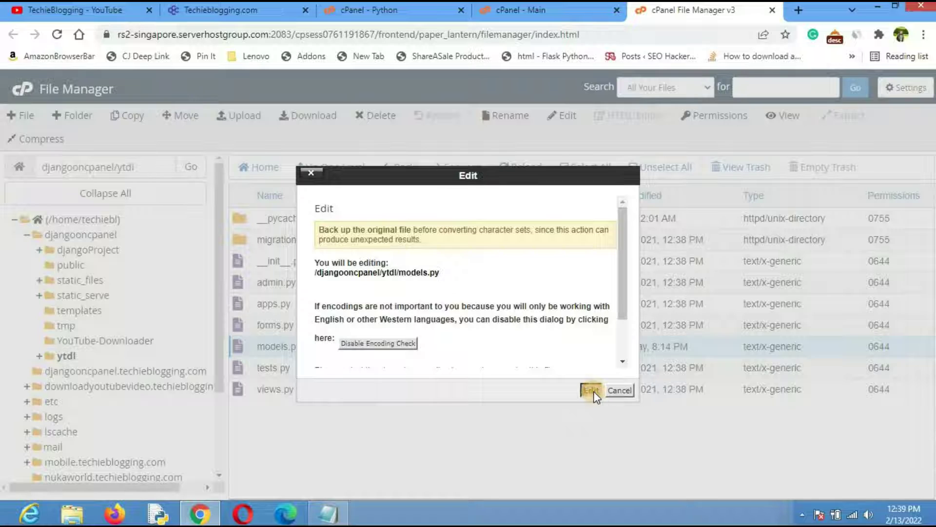
{"action": "left_click", "coordinate": [591, 390]}
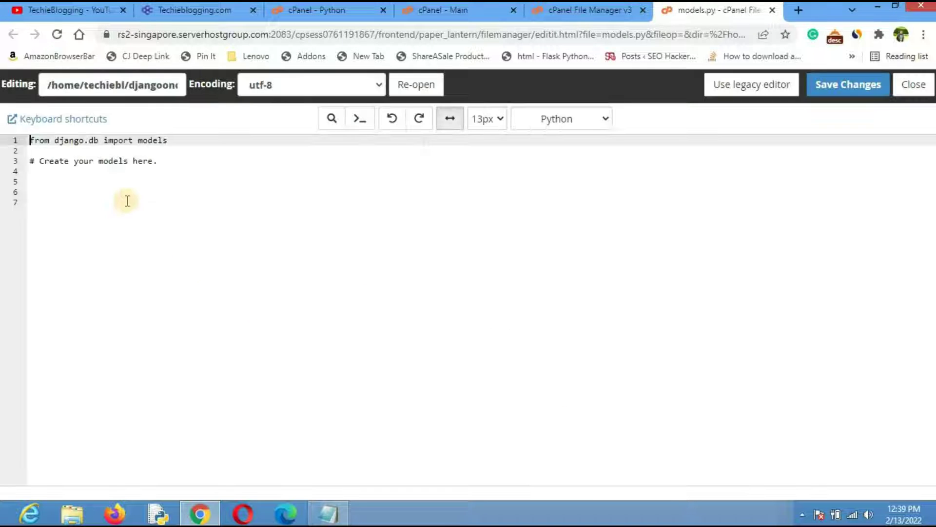
Paste the demotable model class with content1 and content2 CharFields below the comment.
{"action": "left_click", "coordinate": [171, 162]}
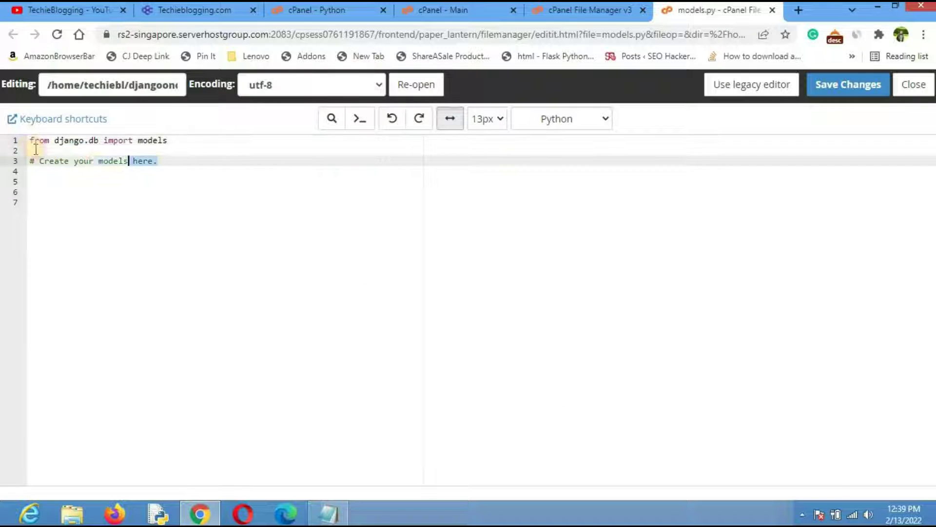
{"action": "left_click", "coordinate": [29, 140], "text": "shift"}
{"action": "left_click", "coordinate": [353, 453]}
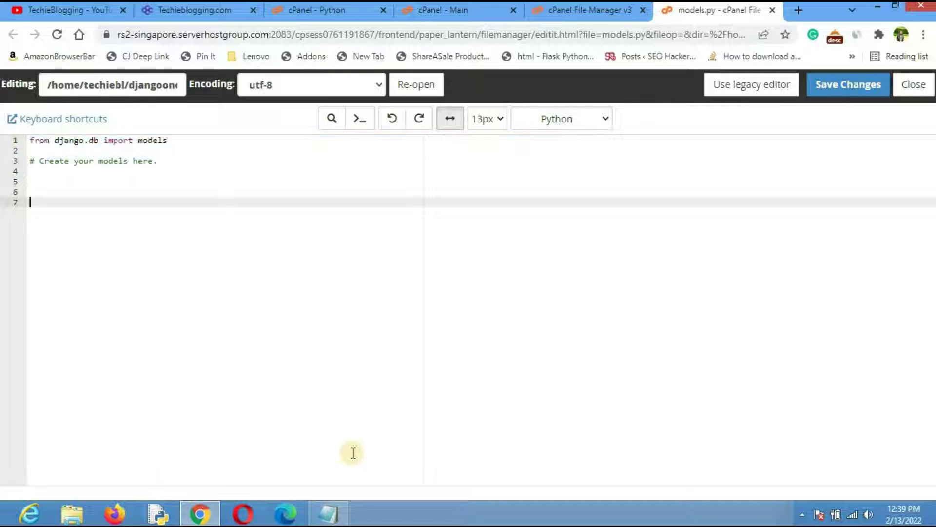
{"action": "left_click", "coordinate": [55, 181]}
{"action": "key", "text": "BackSpace"}
{"action": "type", "text": "class demotable(models.Model):     content1=models.CharField(blank=True,max_length=100)     content2=models.CharField(blank=True,max_length=100)     def __str__(self):         return \"content1\""}
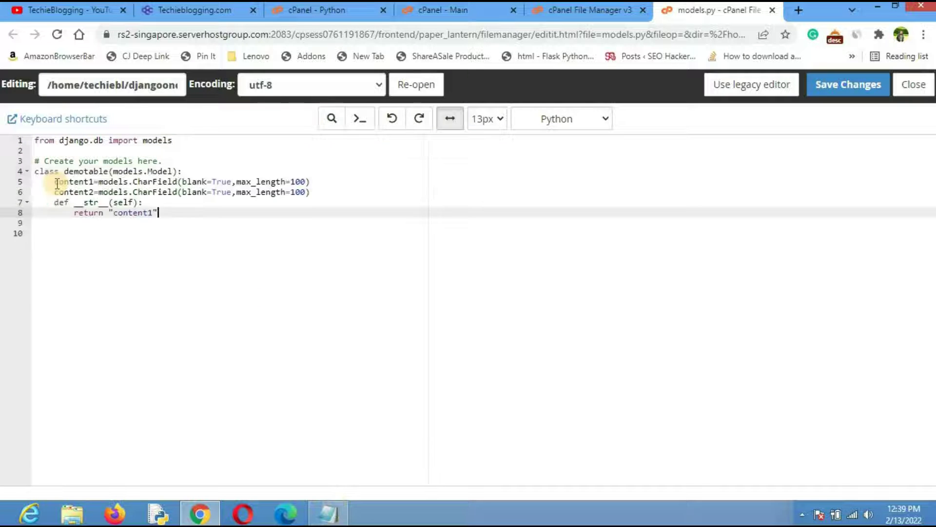
Check the demotable name and two 100-character fields, then save models.py and close the editor.
{"action": "left_click", "coordinate": [37, 173]}
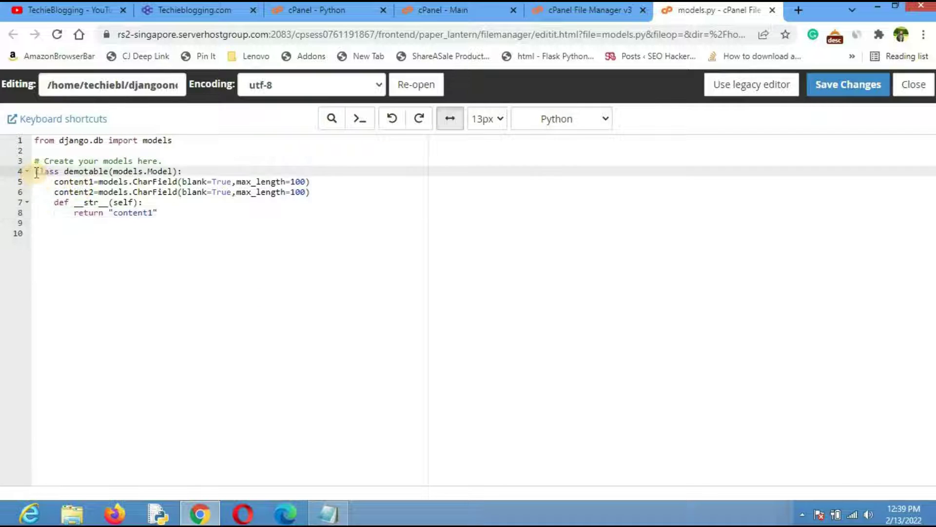
{"action": "left_click_drag", "start_coordinate": [64, 171], "coordinate": [114, 170]}
{"action": "left_click_drag", "start_coordinate": [54, 181], "coordinate": [94, 192]}
{"action": "left_click", "coordinate": [169, 215]}
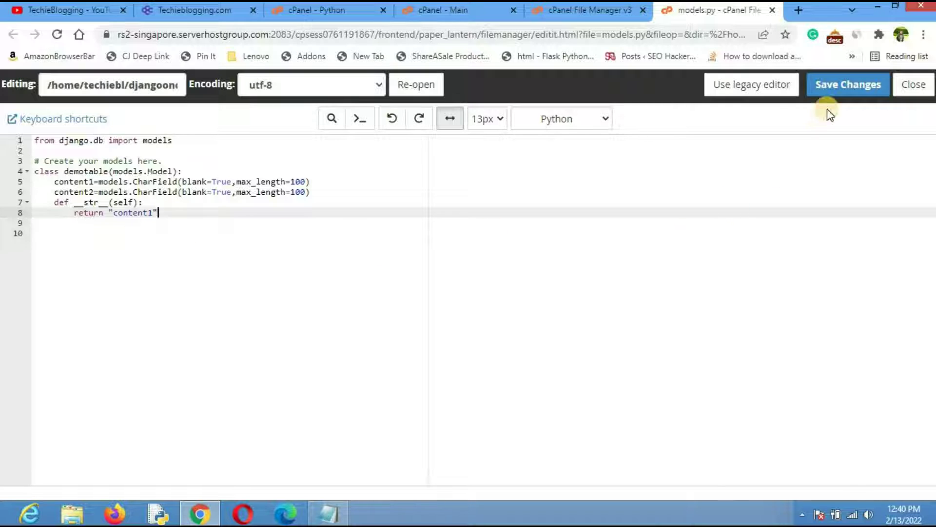
{"action": "left_click", "coordinate": [837, 84]}
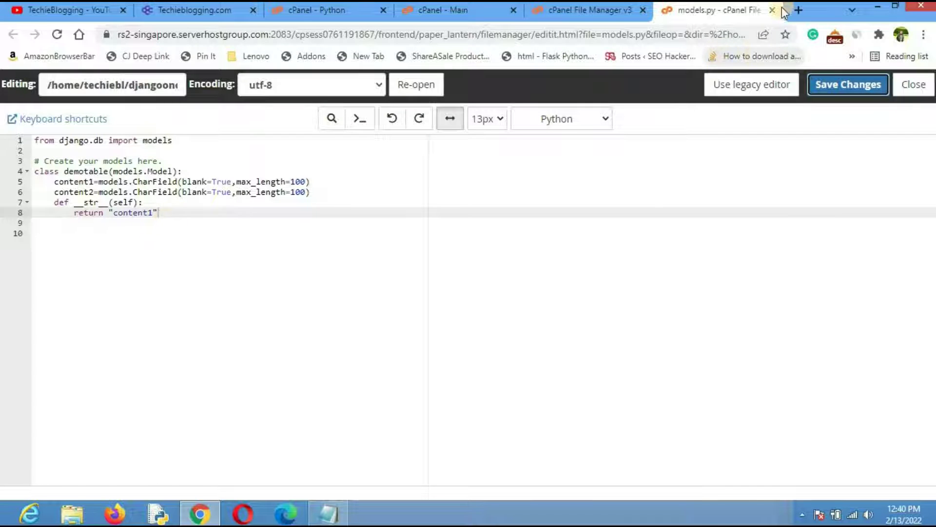
{"action": "left_click", "coordinate": [770, 11]}
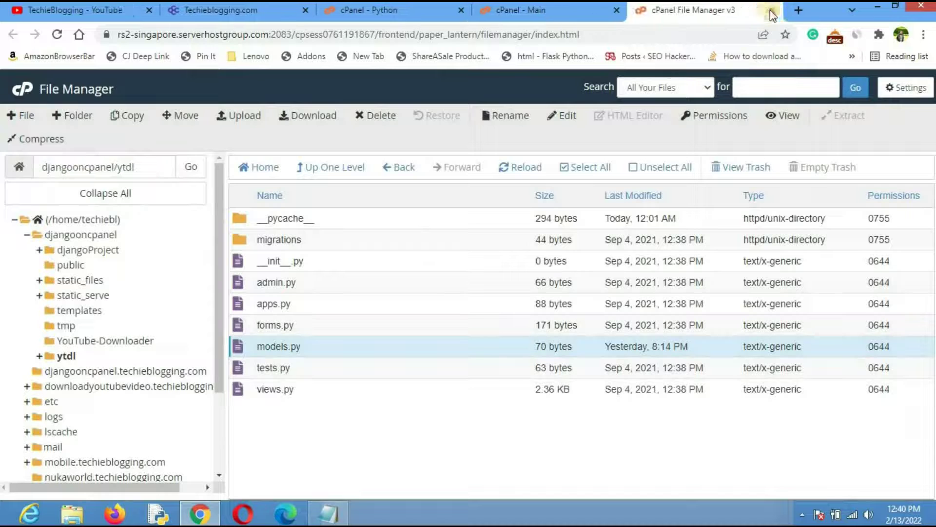
Confirm in phpMyAdmin that techiebl_django has no tables, then return to the cPanel Python apps page.
{"action": "left_click", "coordinate": [522, 12]}
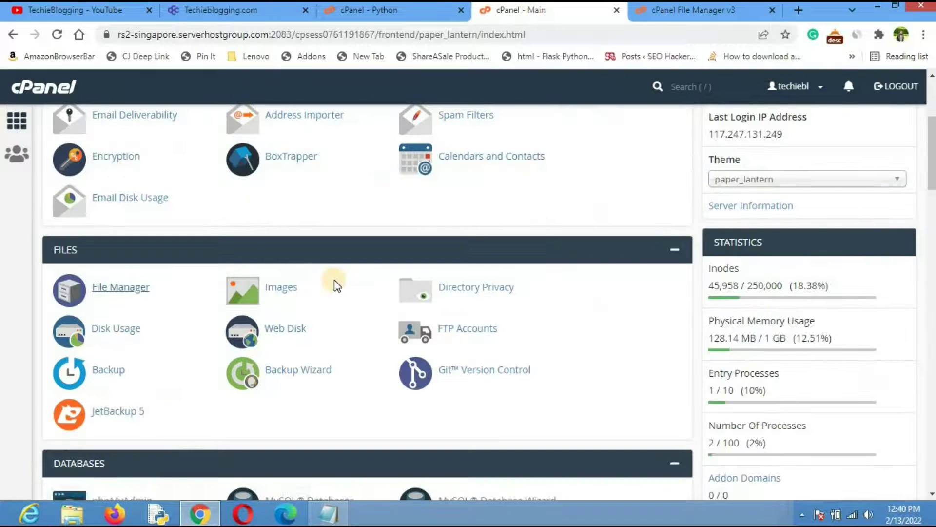
{"action": "scroll", "coordinate": [335, 280], "scroll_direction": "down", "scroll_amount": 4}
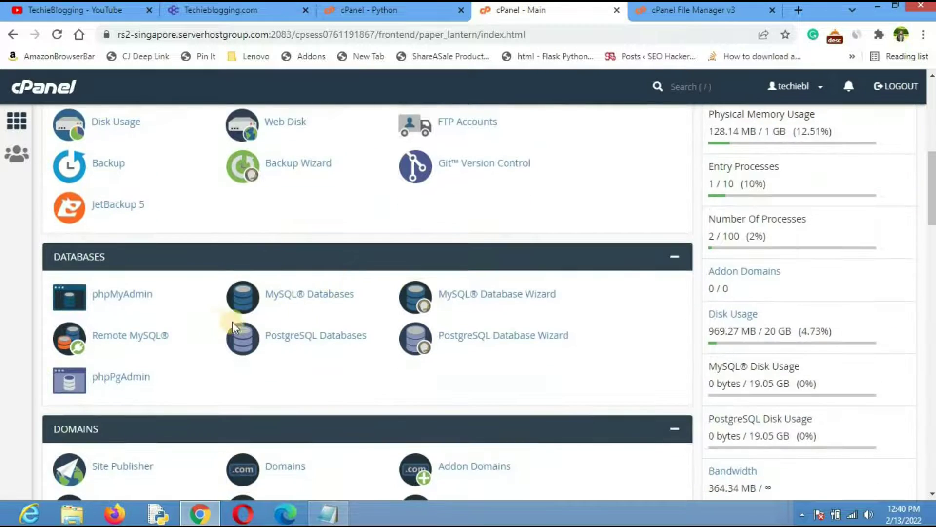
{"action": "left_click", "coordinate": [128, 296]}
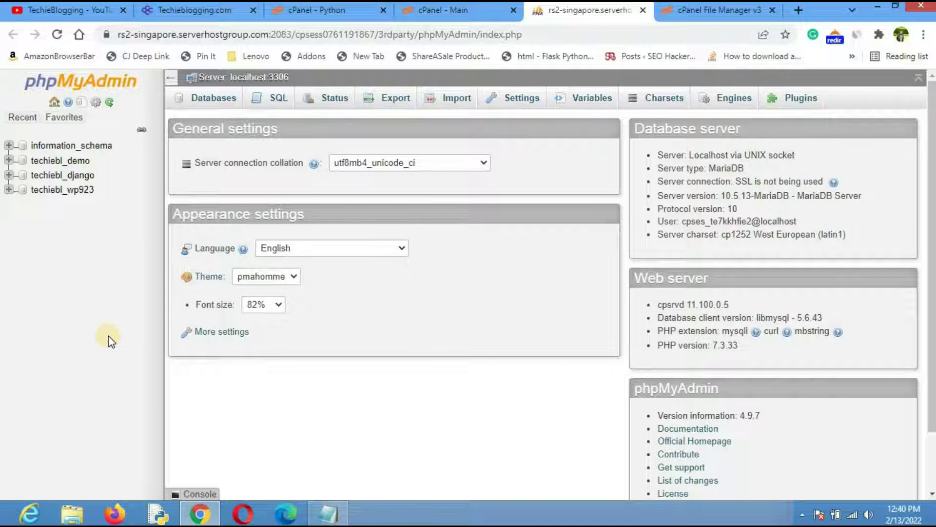
{"action": "left_click", "coordinate": [66, 177]}
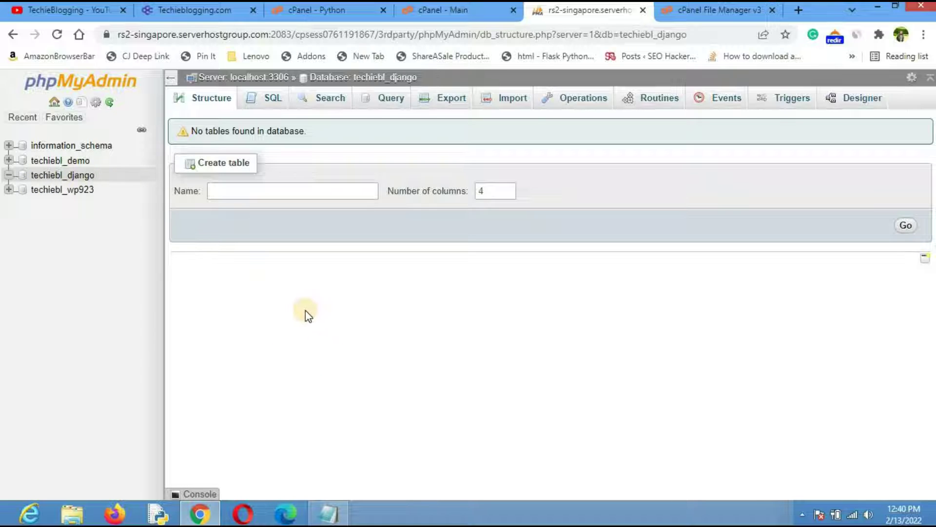
{"action": "left_click", "coordinate": [339, 12]}
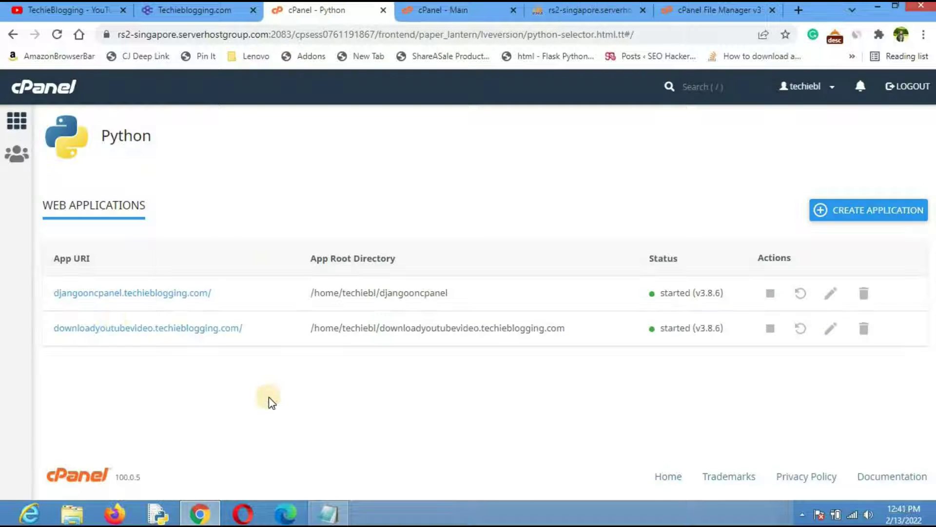
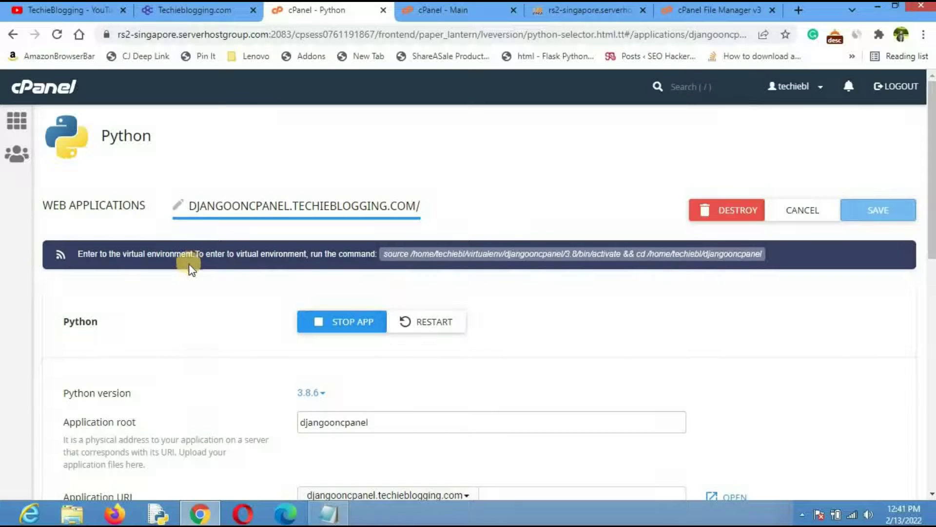
Copy the 'source … && cd …' activation command and return to the cPanel home page.
{"action": "left_click", "coordinate": [572, 259]}
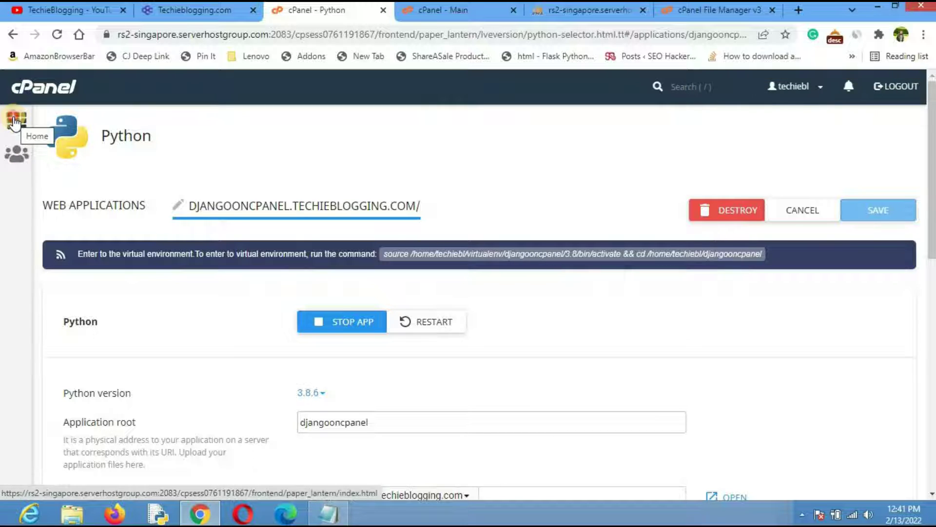
{"action": "left_click", "coordinate": [15, 121]}
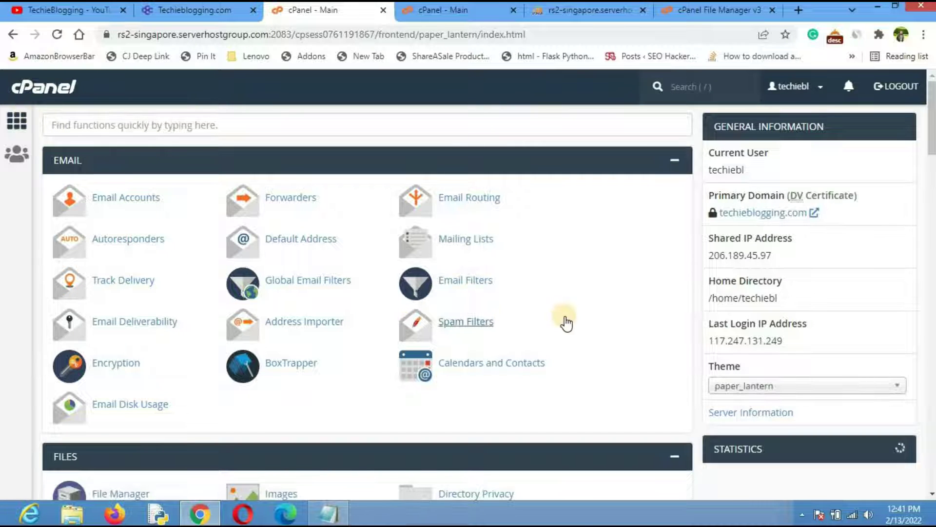
{"action": "scroll", "coordinate": [566, 322], "scroll_direction": "down", "scroll_amount": 12}
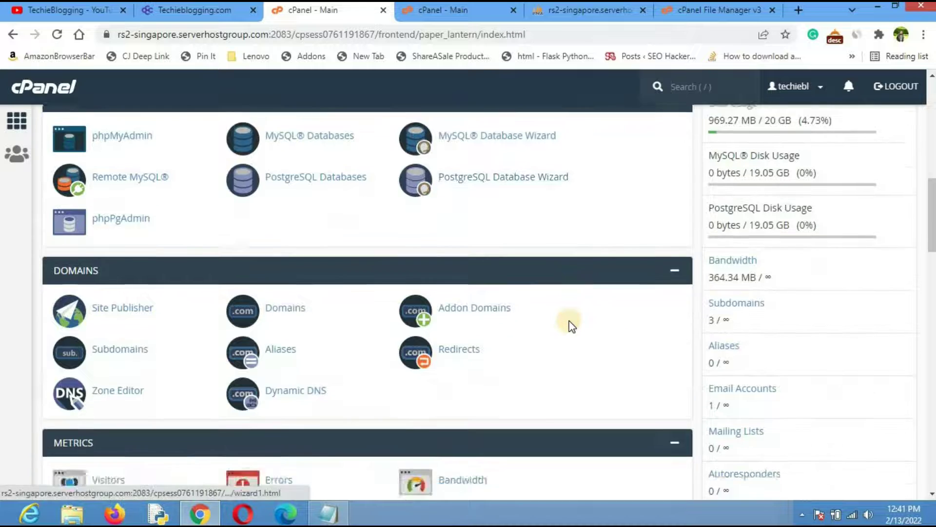
{"action": "scroll", "coordinate": [569, 321], "scroll_direction": "down", "scroll_amount": 15}
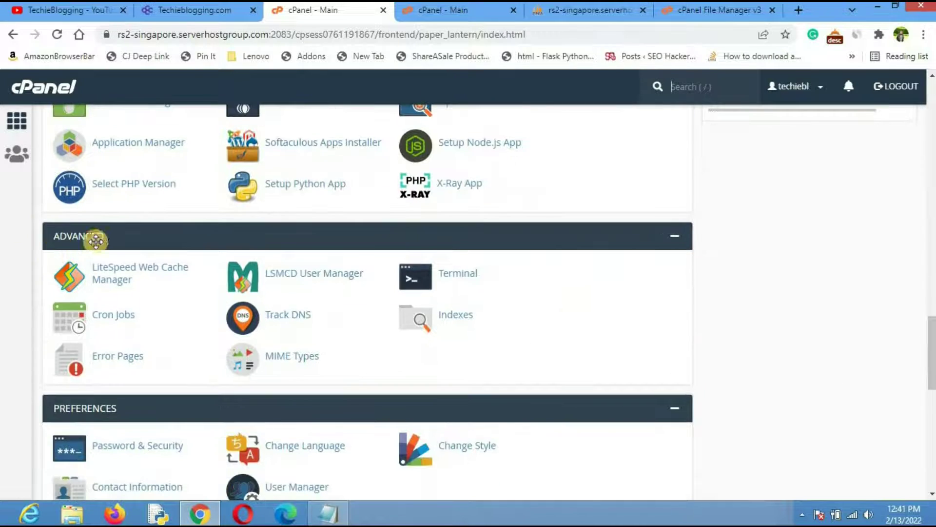
In Terminal, activate the djangooncpanel virtual environment and pip install mysql-connector-python.
{"action": "left_click", "coordinate": [461, 275]}
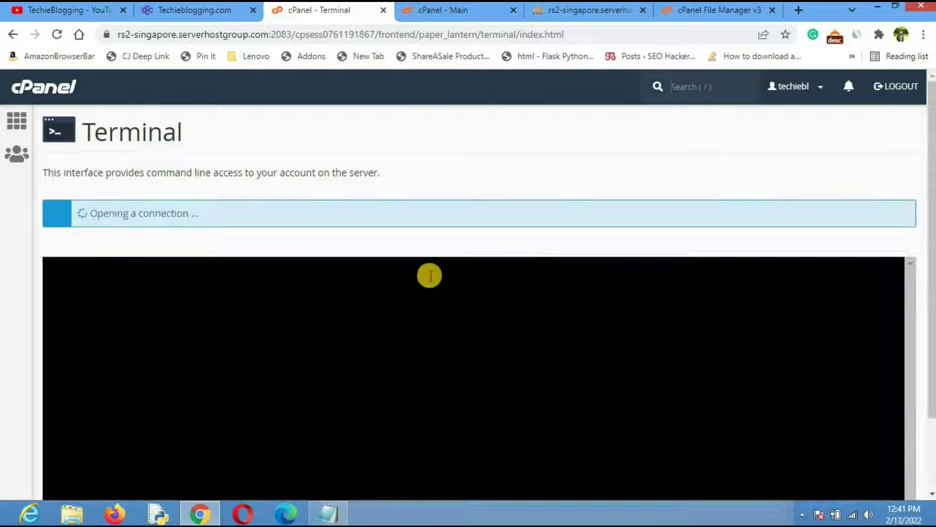
{"action": "right_click", "coordinate": [393, 273]}
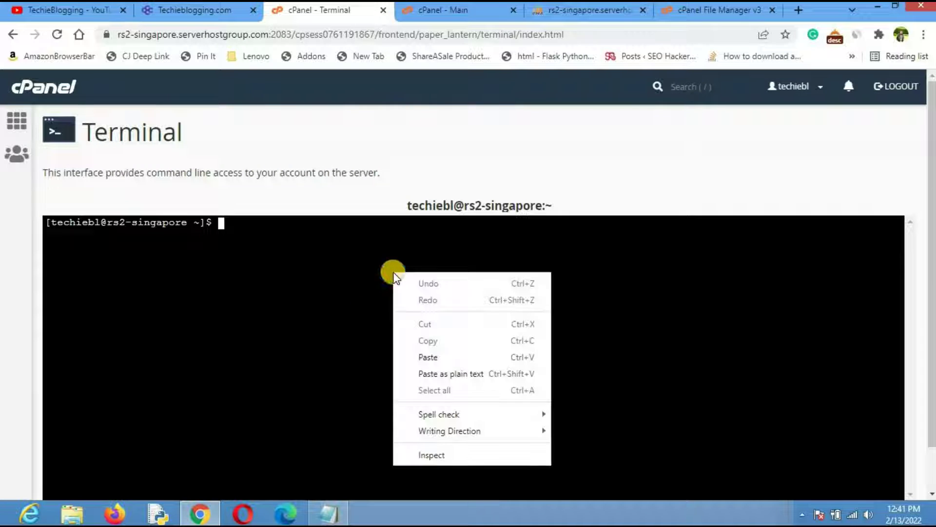
{"action": "left_click", "coordinate": [438, 357]}
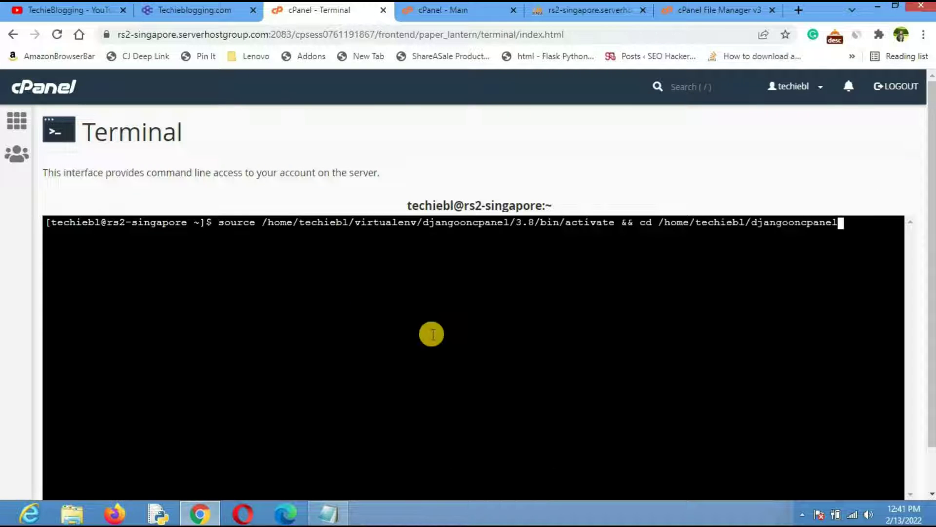
{"action": "key", "text": "Return"}
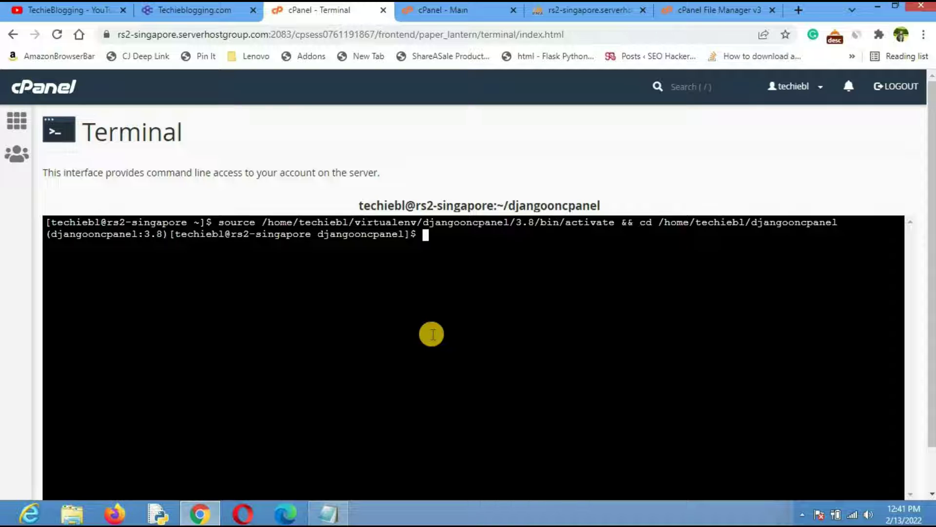
{"action": "type", "text": "pip insta"}
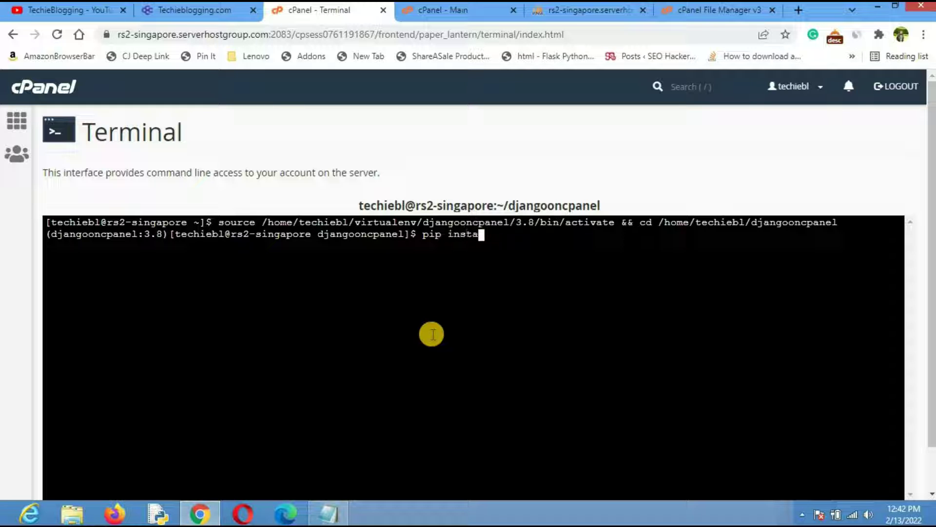
{"action": "type", "text": "ll mysql-connector-py"}
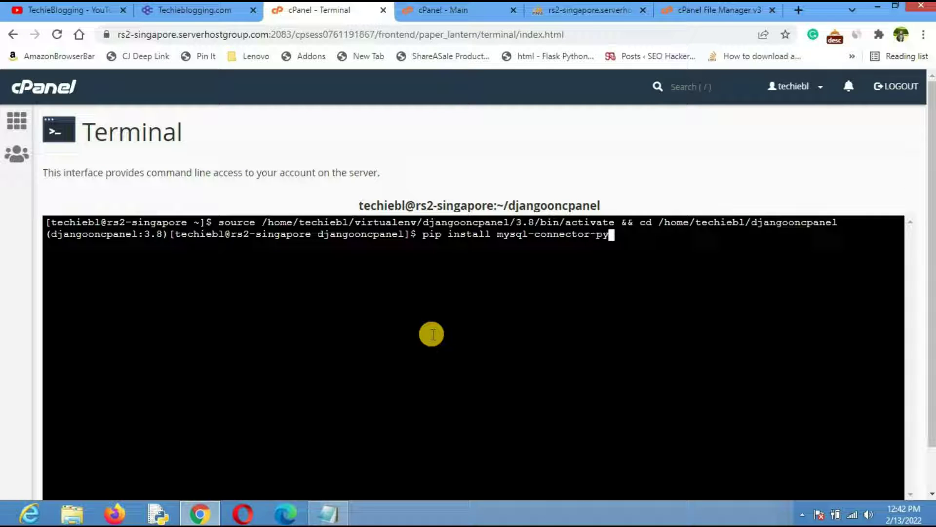
{"action": "type", "text": "thon"}
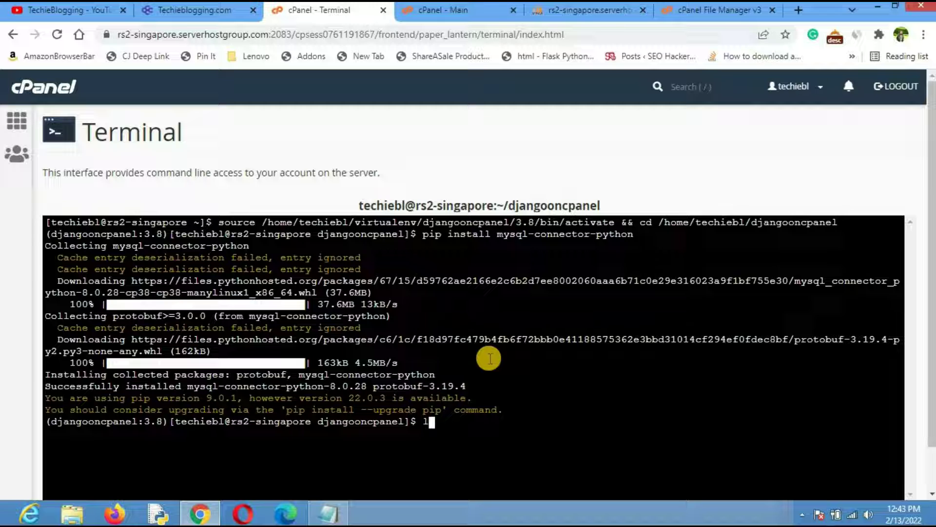
List the project files with ls -l, then try running manage.py makemigration.
{"action": "type", "text": "-l"}
{"action": "key", "text": "Return"}
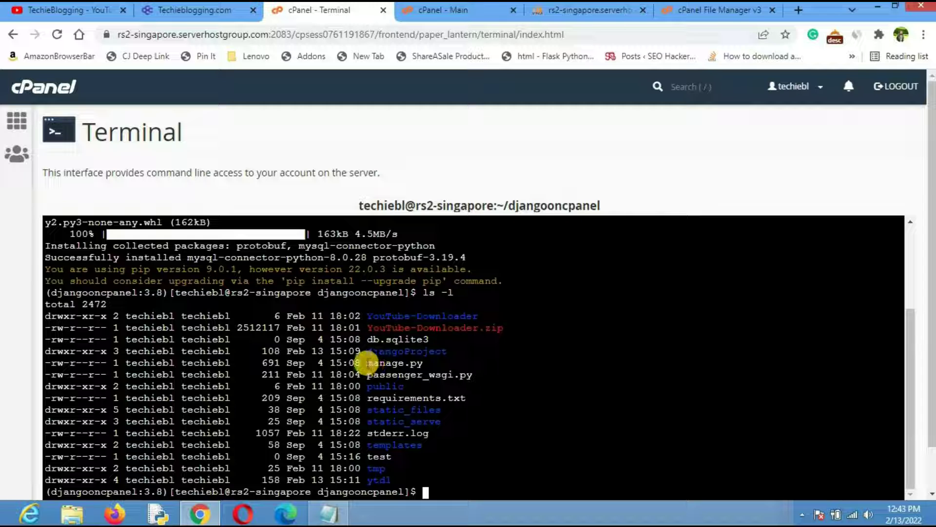
{"action": "left_click_drag", "start_coordinate": [367, 363], "coordinate": [419, 365]}
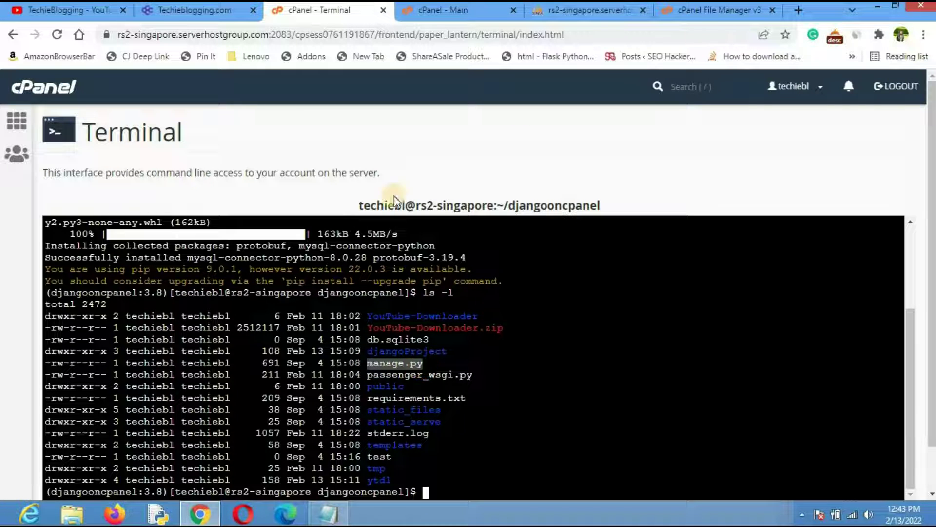
{"action": "left_click", "coordinate": [584, 390]}
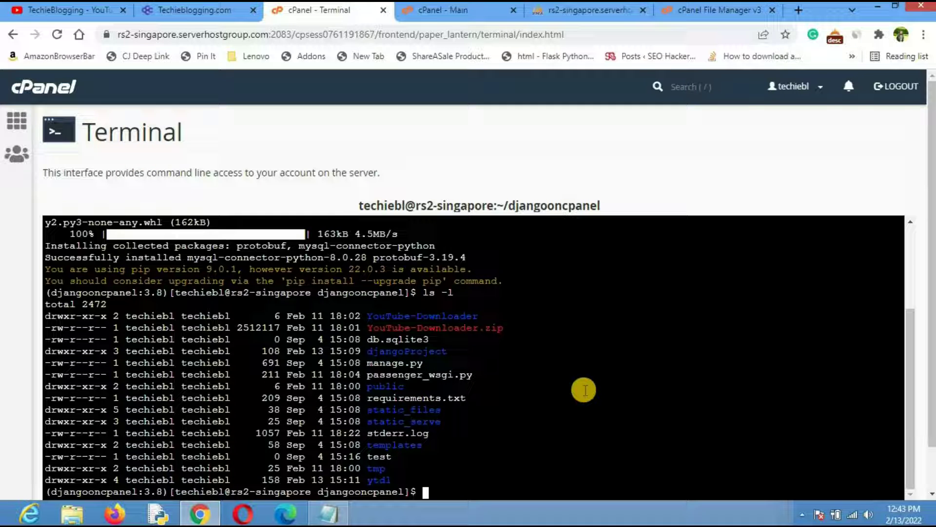
{"action": "type", "text": "manage.py make"}
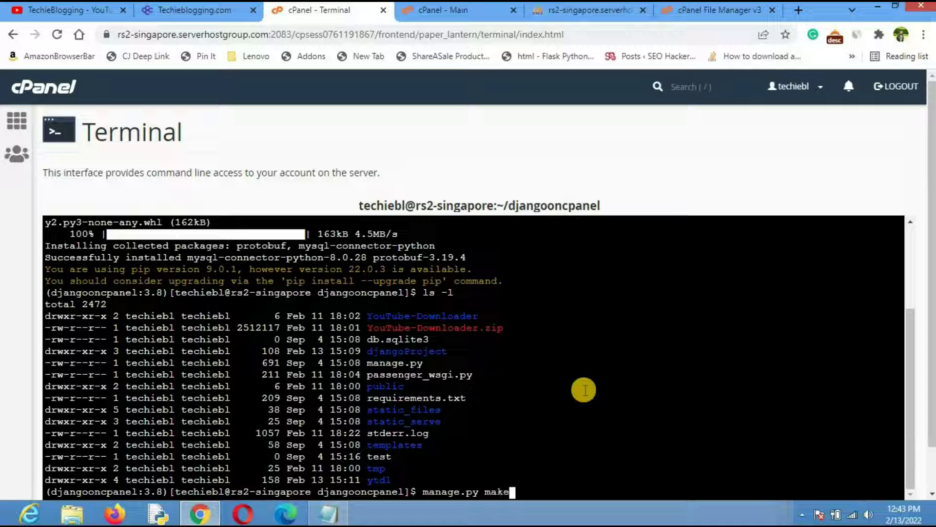
{"action": "type", "text": "migration"}
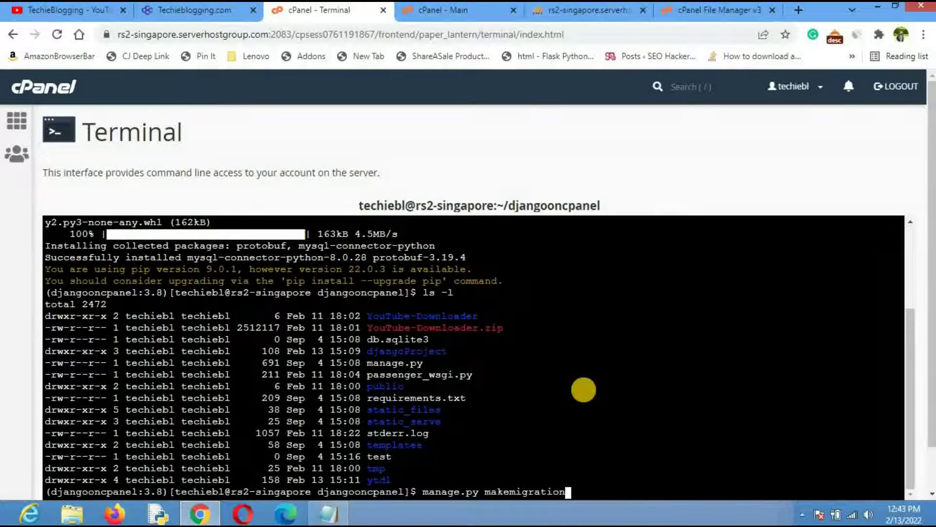
{"action": "key", "text": "Return"}
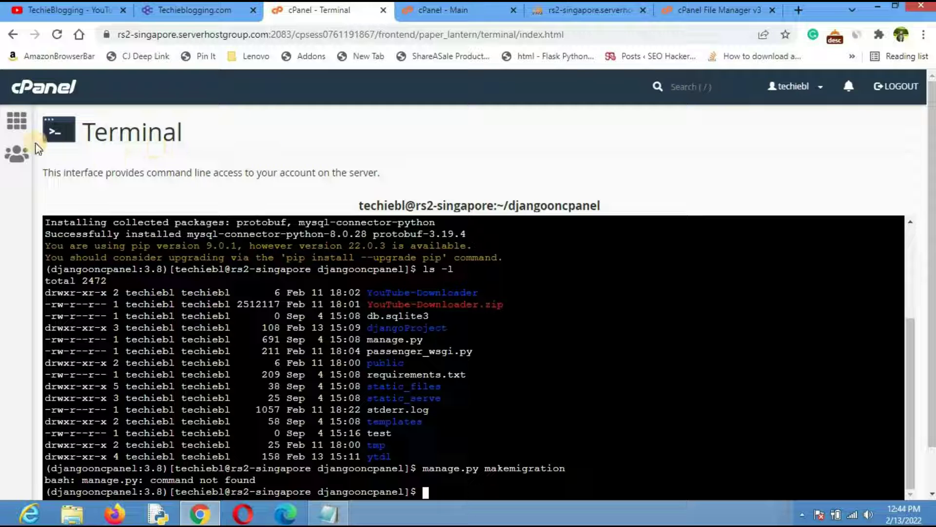
Open Setup Python App and edit the djangooncpanel.techieblogging.com application.
{"action": "left_click", "coordinate": [14, 123]}
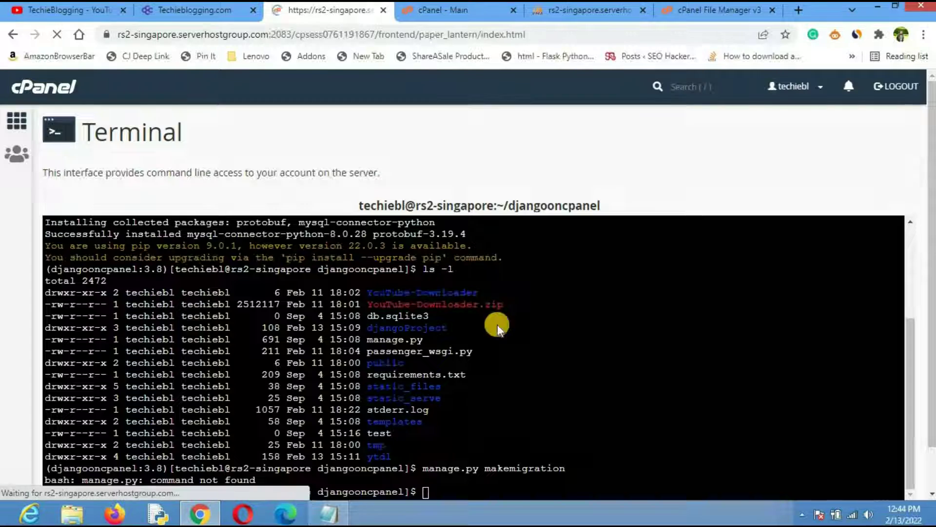
{"action": "scroll", "coordinate": [504, 323], "scroll_direction": "down", "scroll_amount": 10}
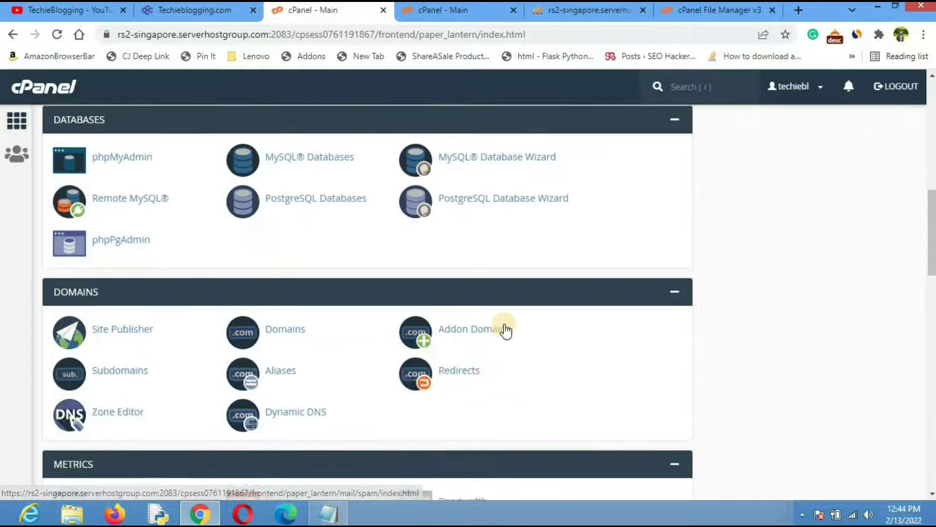
{"action": "scroll", "coordinate": [505, 329], "scroll_direction": "down", "scroll_amount": 10}
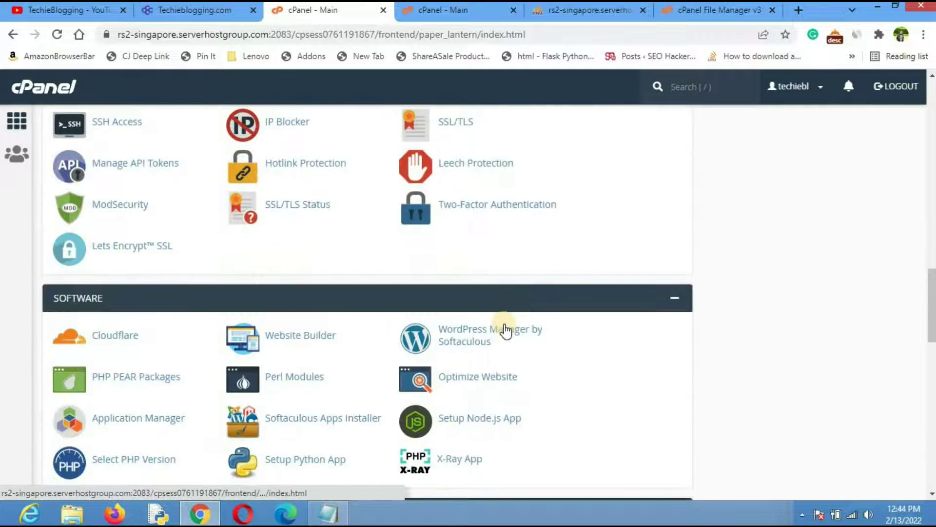
{"action": "scroll", "coordinate": [505, 330], "scroll_direction": "down", "scroll_amount": 4}
{"action": "left_click", "coordinate": [323, 252]}
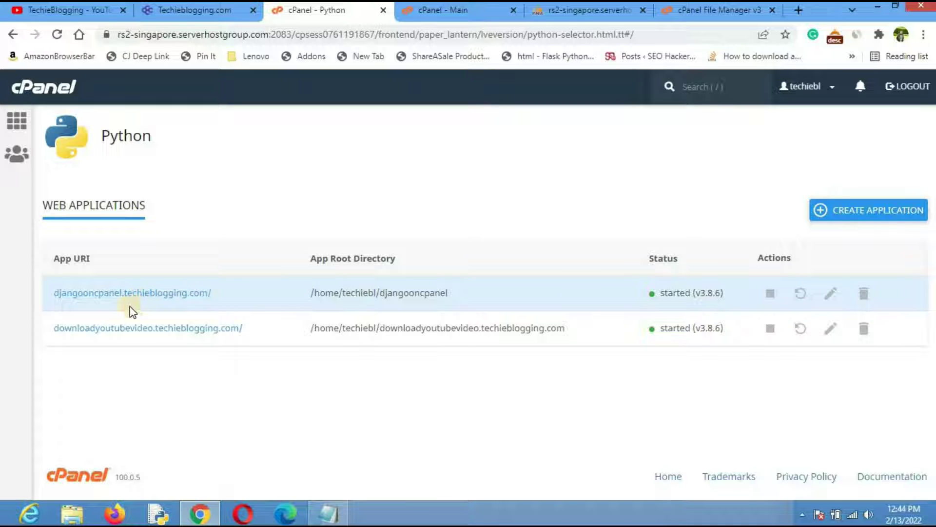
{"action": "left_click", "coordinate": [832, 292]}
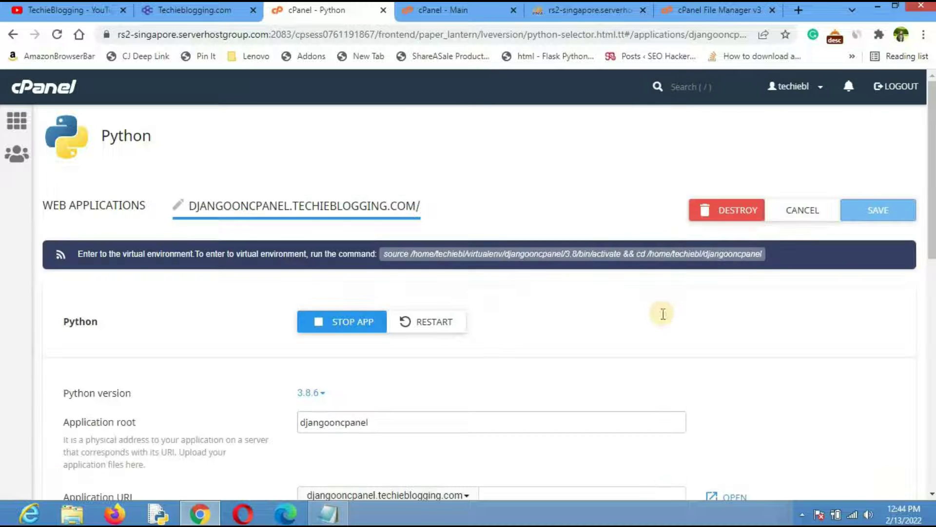
Run manage.py makemigrations through the Execute python script field.
{"action": "scroll", "coordinate": [663, 314], "scroll_direction": "down", "scroll_amount": 8}
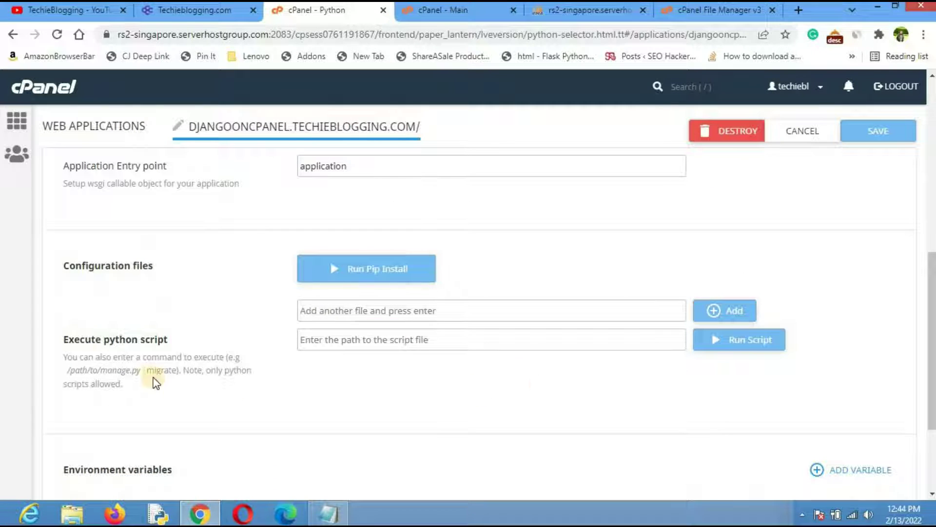
{"action": "left_click", "coordinate": [411, 344]}
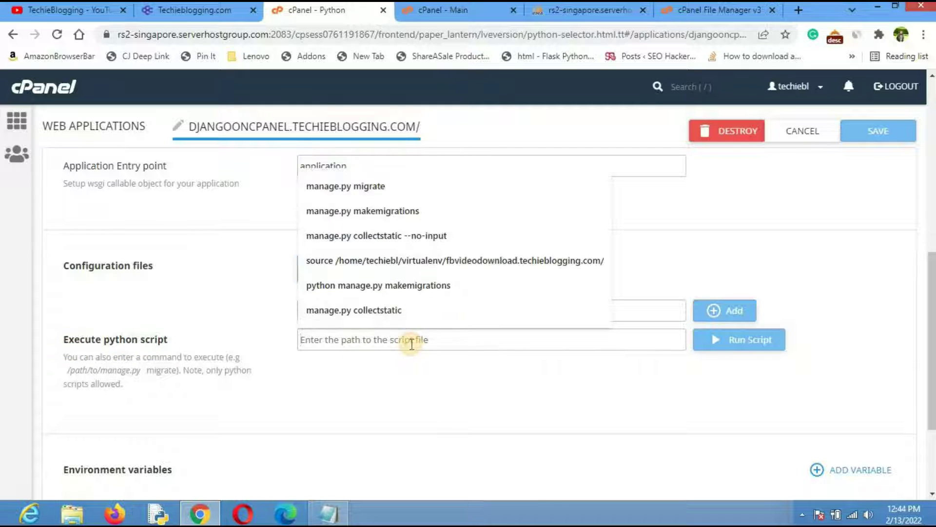
{"action": "type", "text": "manage.py"}
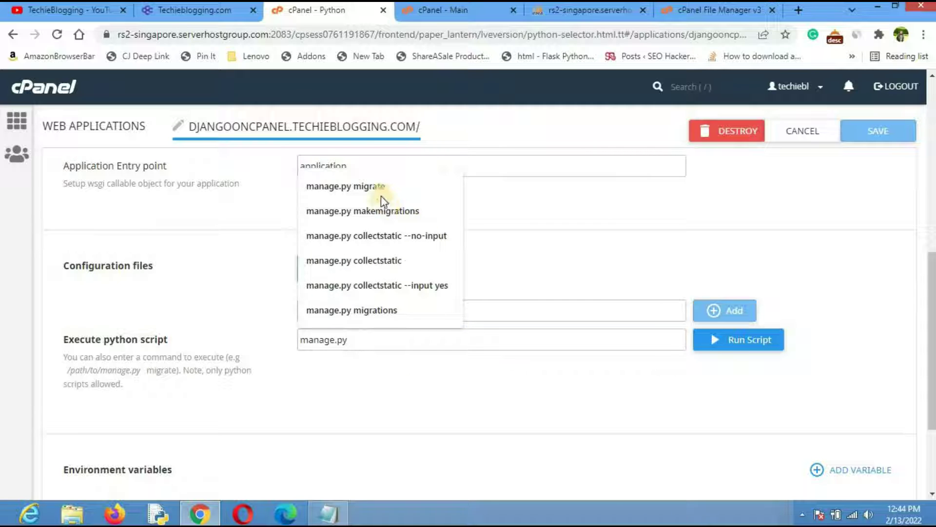
{"action": "left_click", "coordinate": [385, 211]}
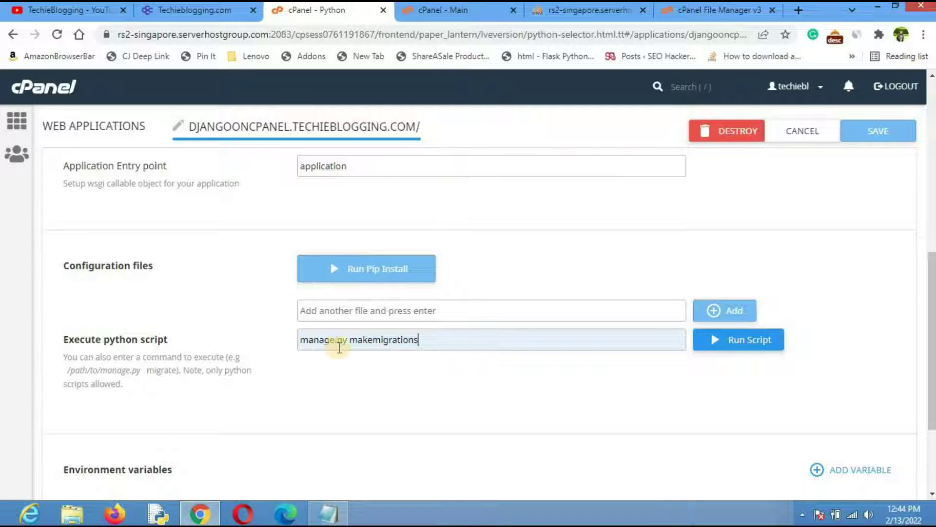
{"action": "left_click", "coordinate": [736, 343]}
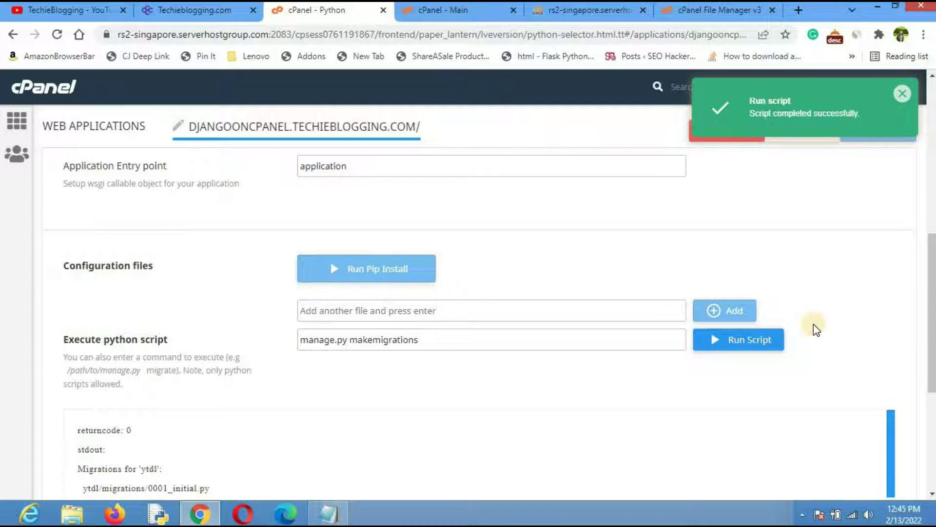
Change the script to manage.py migrate, run it, and dismiss the success notice.
{"action": "scroll", "coordinate": [814, 324], "scroll_direction": "down", "scroll_amount": 3}
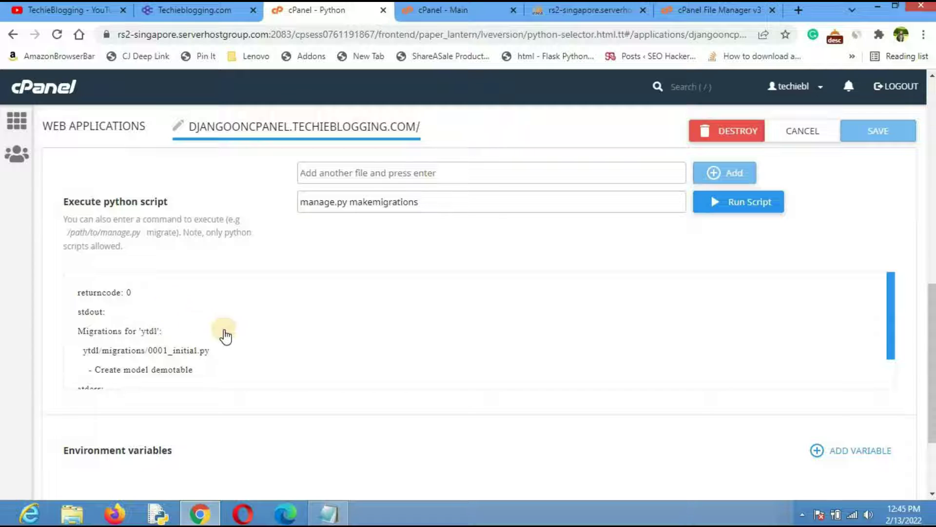
{"action": "left_click", "coordinate": [425, 205]}
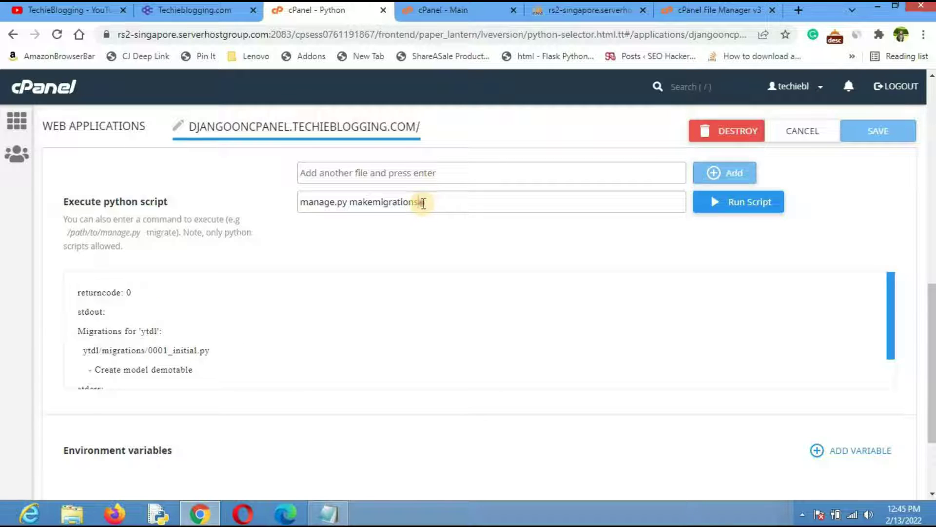
{"action": "left_click_drag", "start_coordinate": [423, 203], "coordinate": [349, 202]}
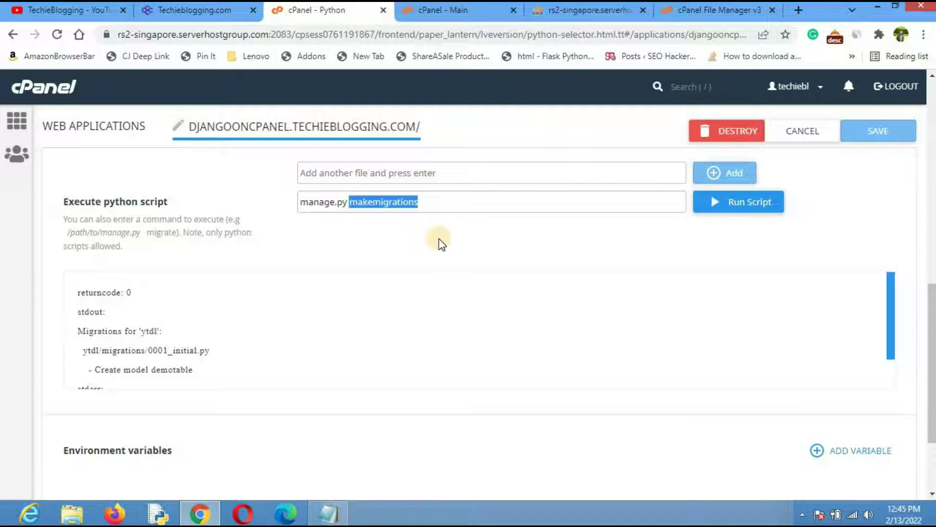
{"action": "type", "text": "migrate"}
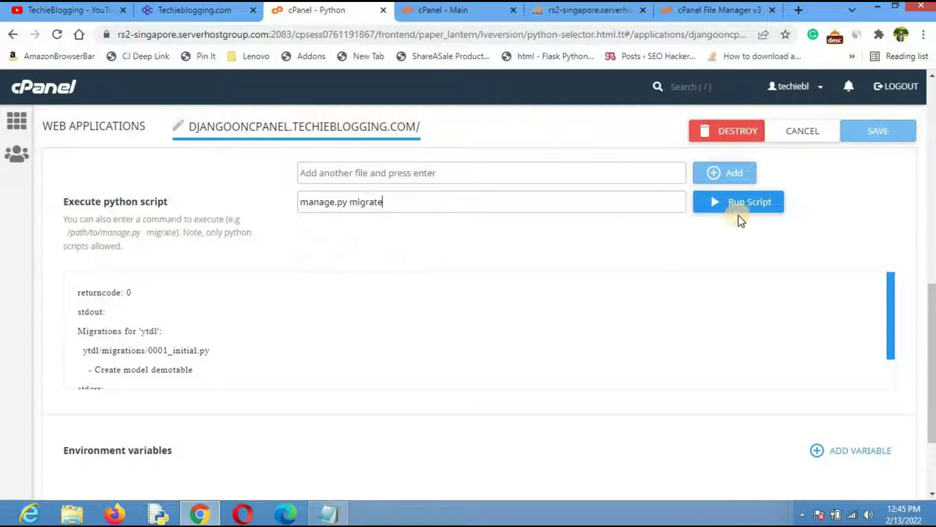
{"action": "left_click", "coordinate": [741, 205]}
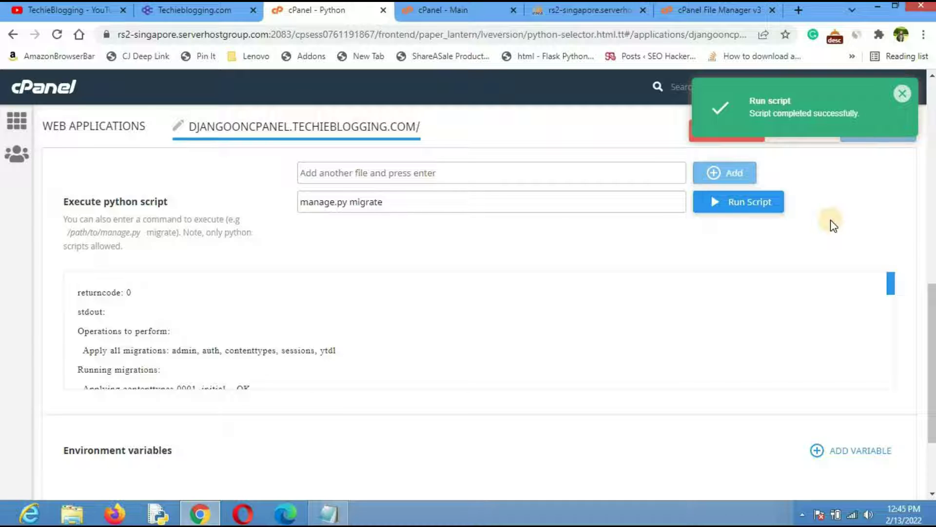
{"action": "left_click", "coordinate": [903, 99]}
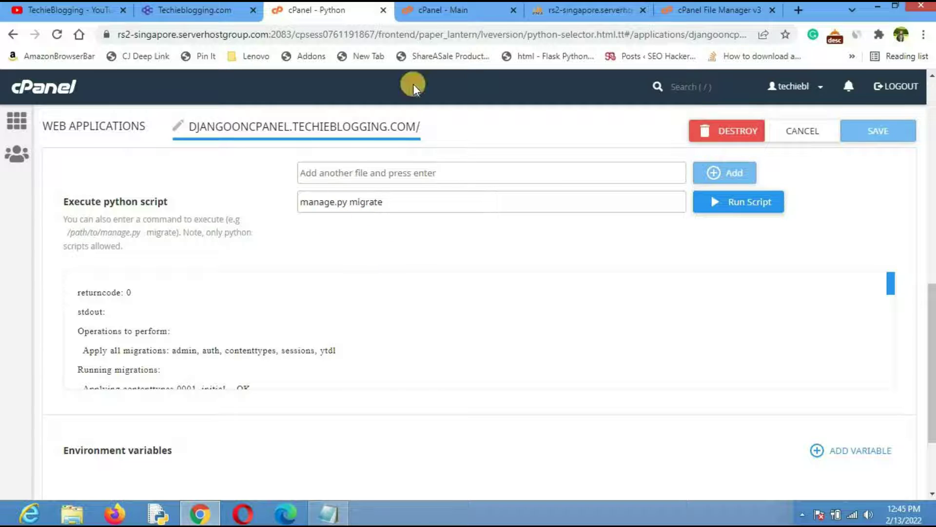
Open phpMyAdmin and view the techiebl_django database structure with ytdl_demotable.
{"action": "left_click", "coordinate": [461, 13]}
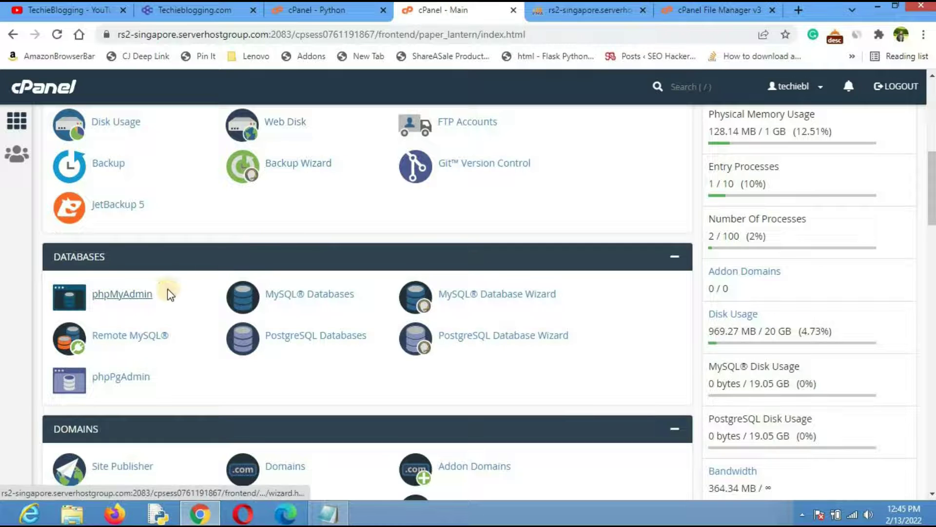
{"action": "left_click", "coordinate": [130, 295]}
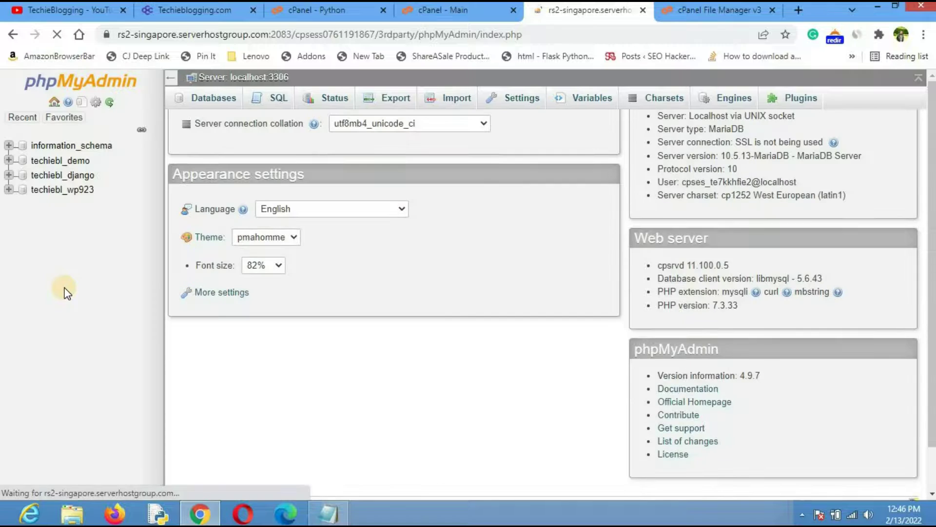
{"action": "left_click", "coordinate": [8, 175]}
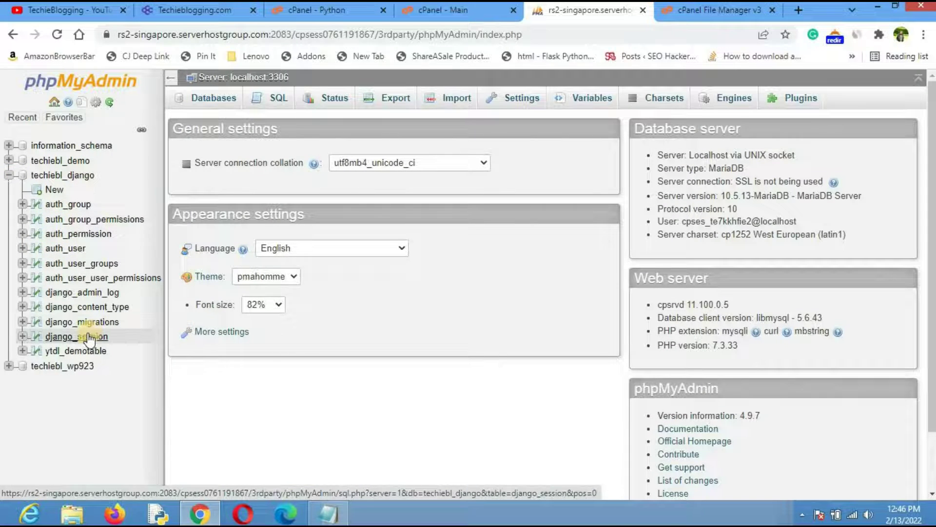
{"action": "left_click", "coordinate": [73, 178]}
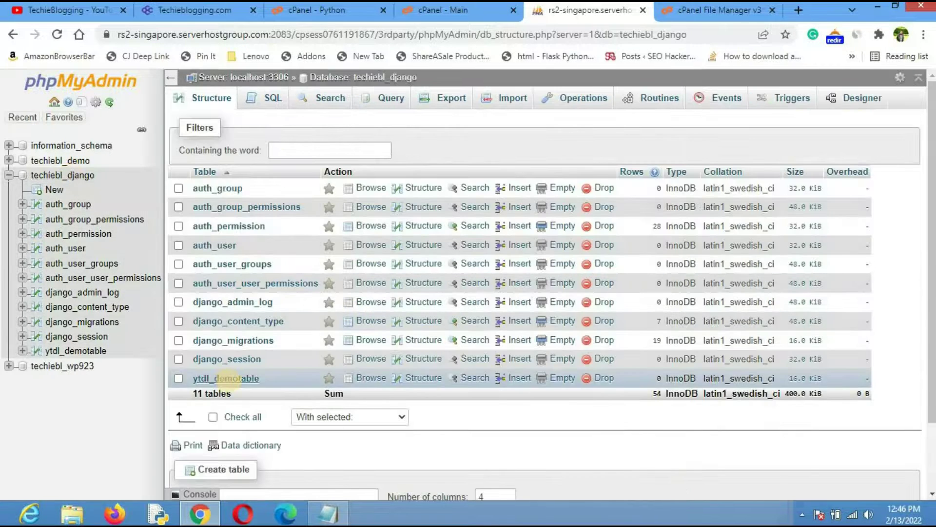